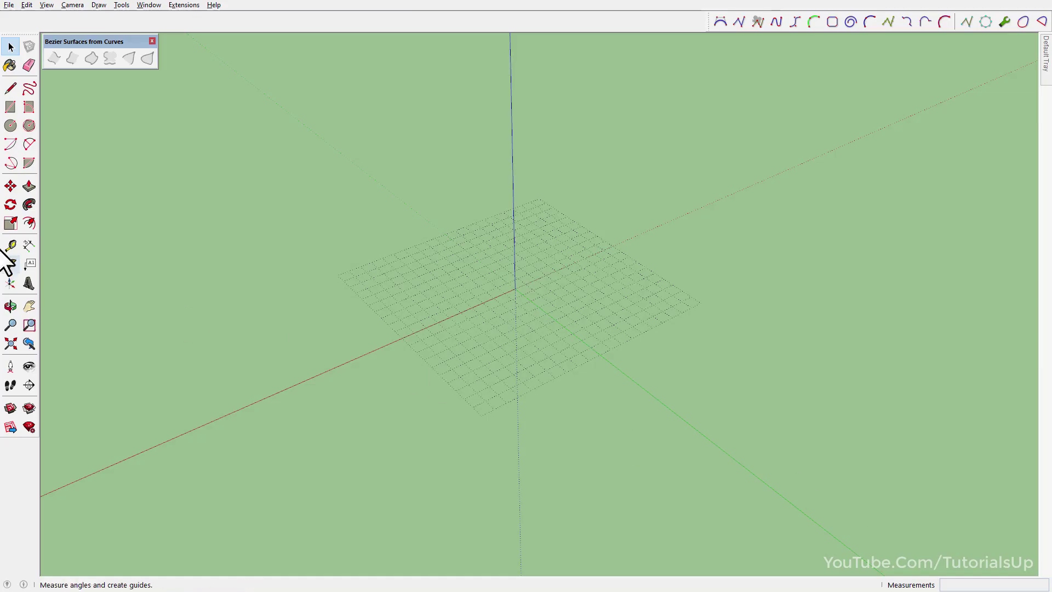
- Draw a 2-point arc from the grid edge, bulging upward to the vertical axis
left_click(31, 144)
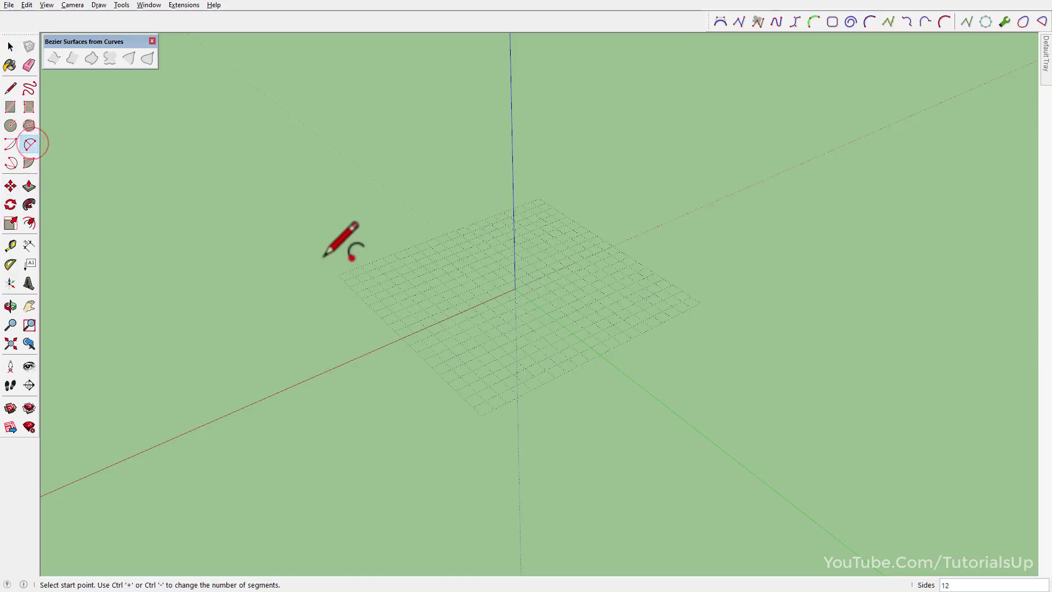
left_click(341, 279)
left_click(539, 198)
mouse_move(541, 198)
middle_mouse_down()
mouse_move(522, 235)
mouse_move(471, 192)
middle_mouse_up()
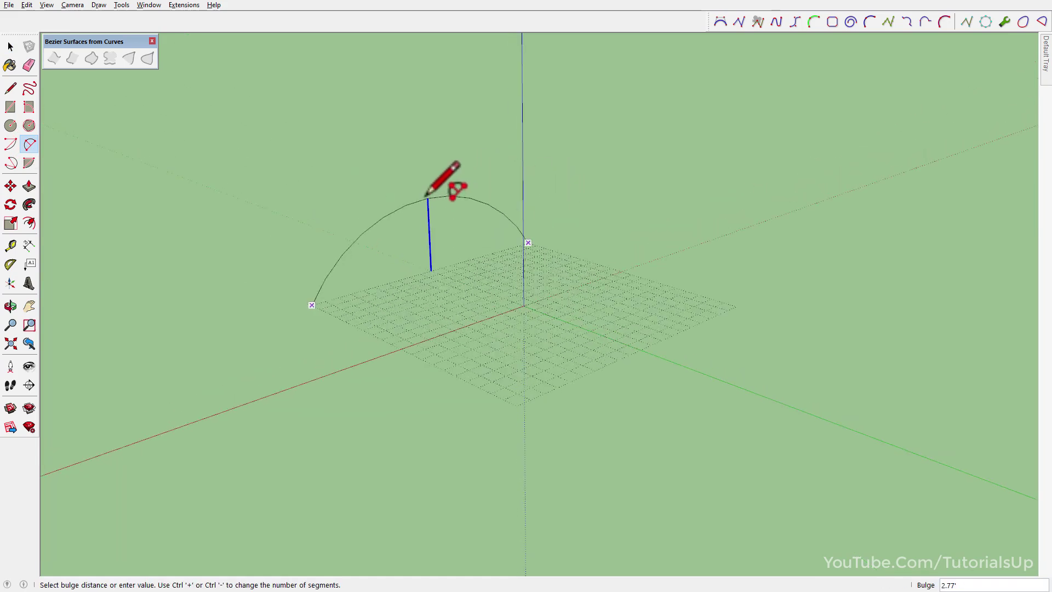
left_click(427, 195)
middle_click_drag(422, 219, 434, 265)
key("space")
middle_click_drag(475, 321, 512, 276)
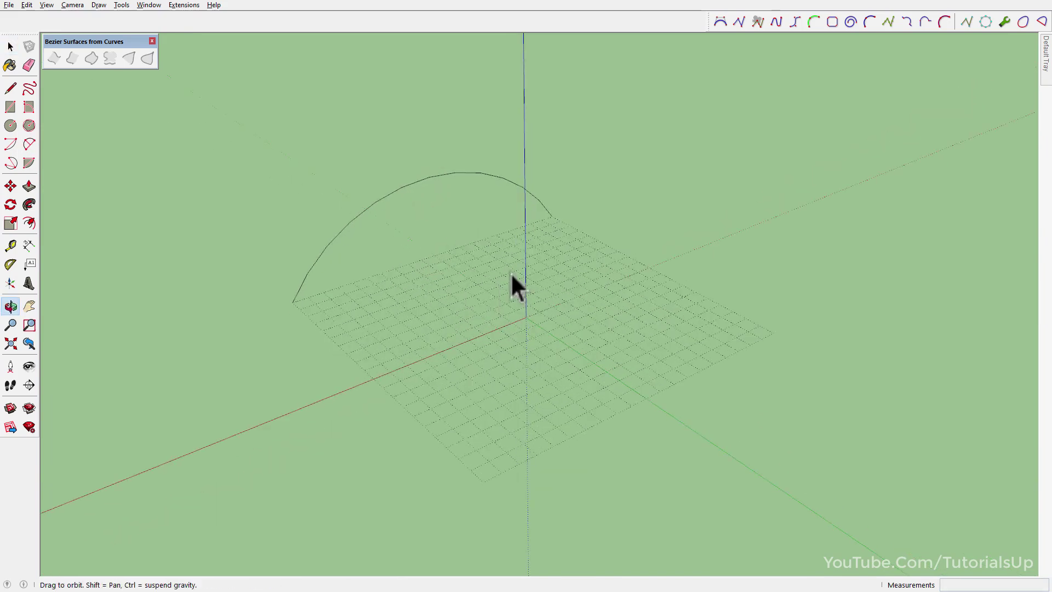
- Draw an S-shaped Classic Bezier curve across the grid from its near corner
left_click(716, 22)
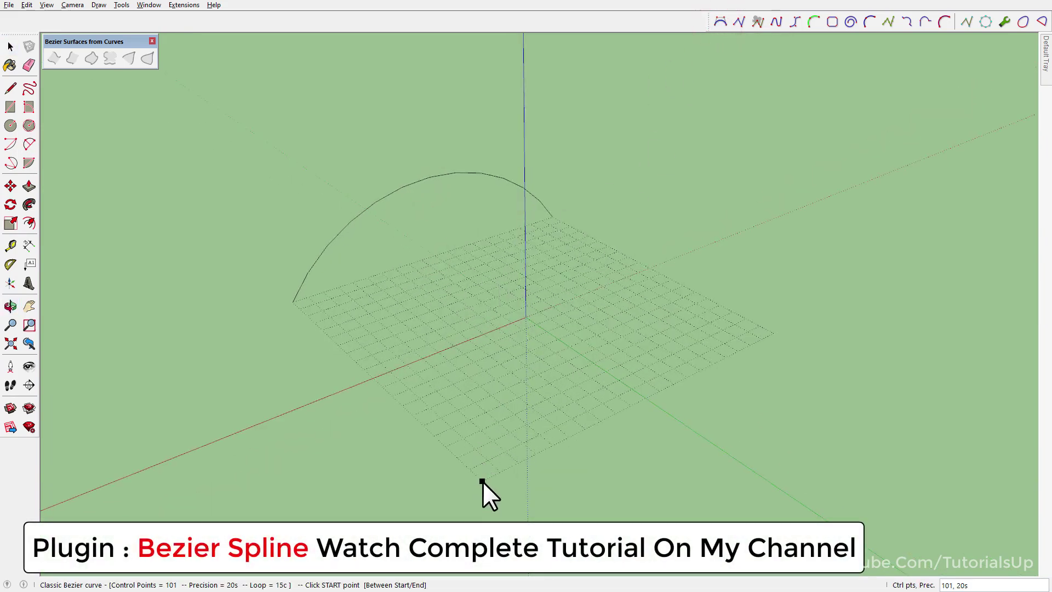
left_click(483, 481)
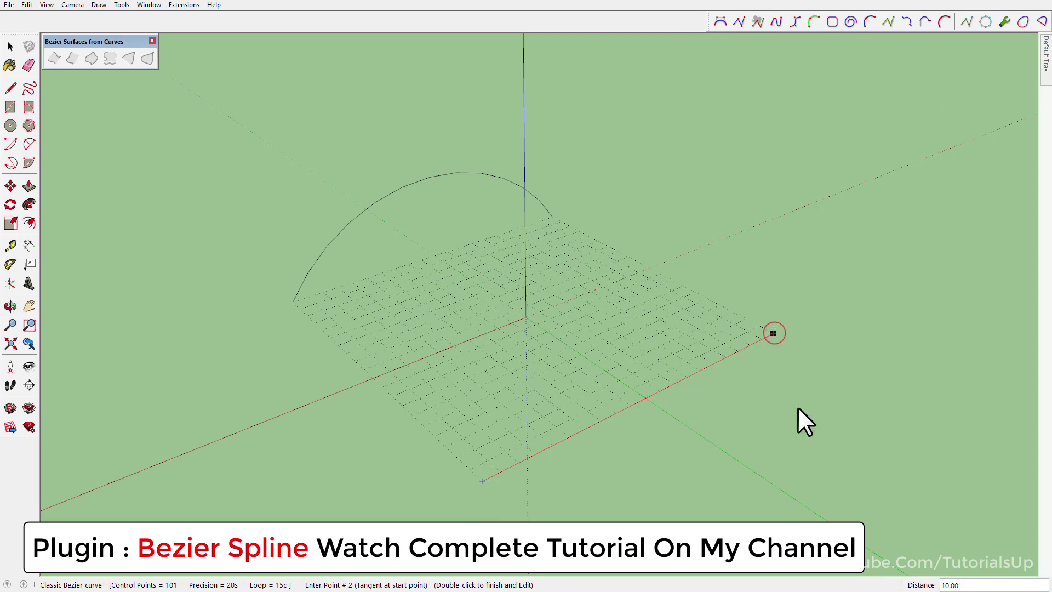
mouse_move(797, 406)
middle_mouse_down()
mouse_move(423, 310)
mouse_move(366, 228)
mouse_move(400, 275)
middle_mouse_up()
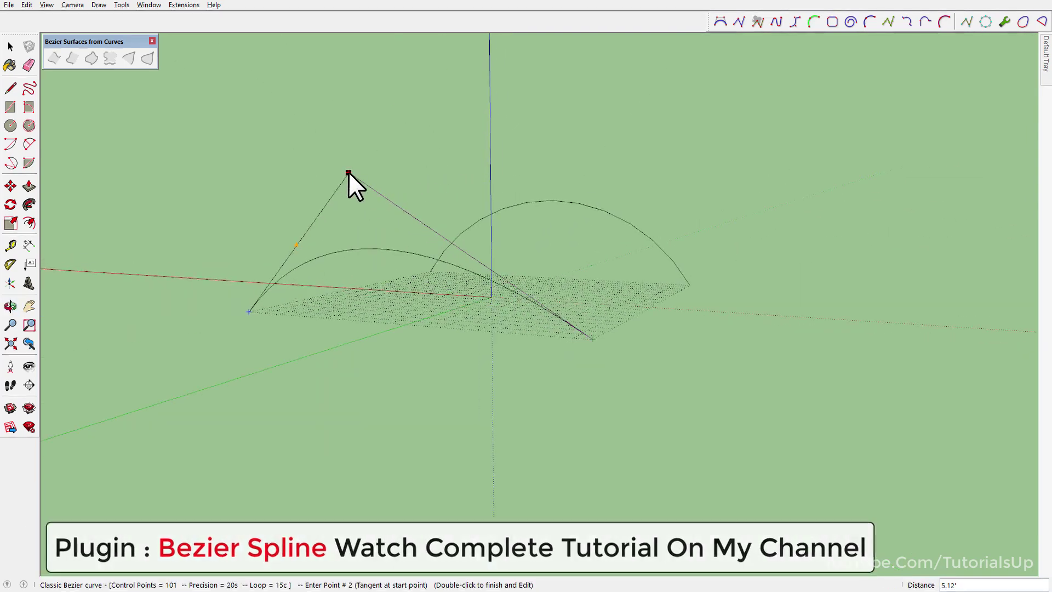
left_click(327, 132)
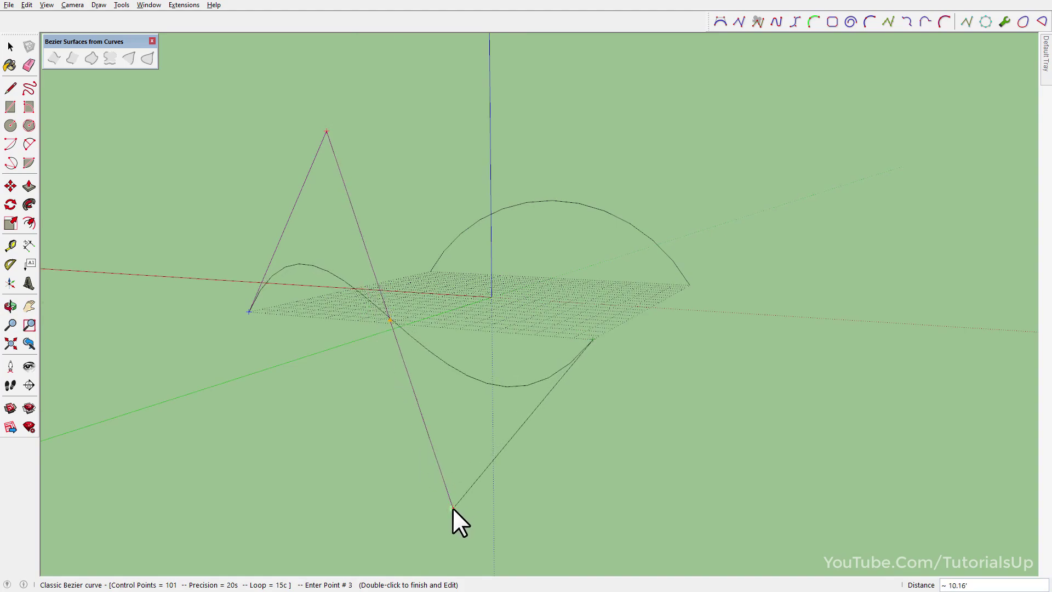
double_click(452, 508)
middle_click_drag(341, 348, 772, 487)
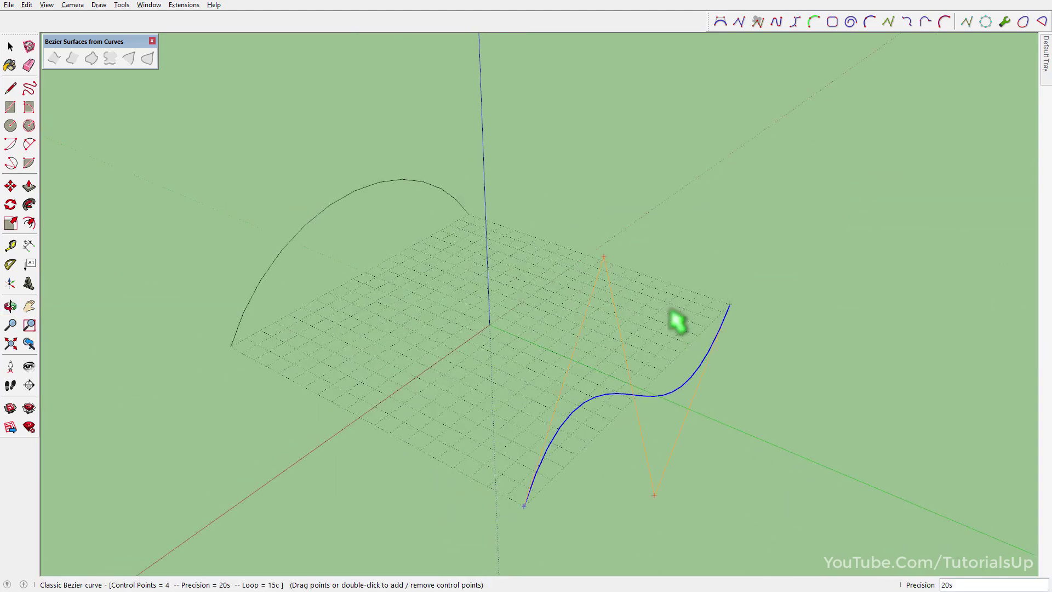
mouse_move(678, 323)
middle_mouse_down()
mouse_move(623, 322)
mouse_move(860, 285)
mouse_move(812, 268)
mouse_move(672, 372)
middle_mouse_up()
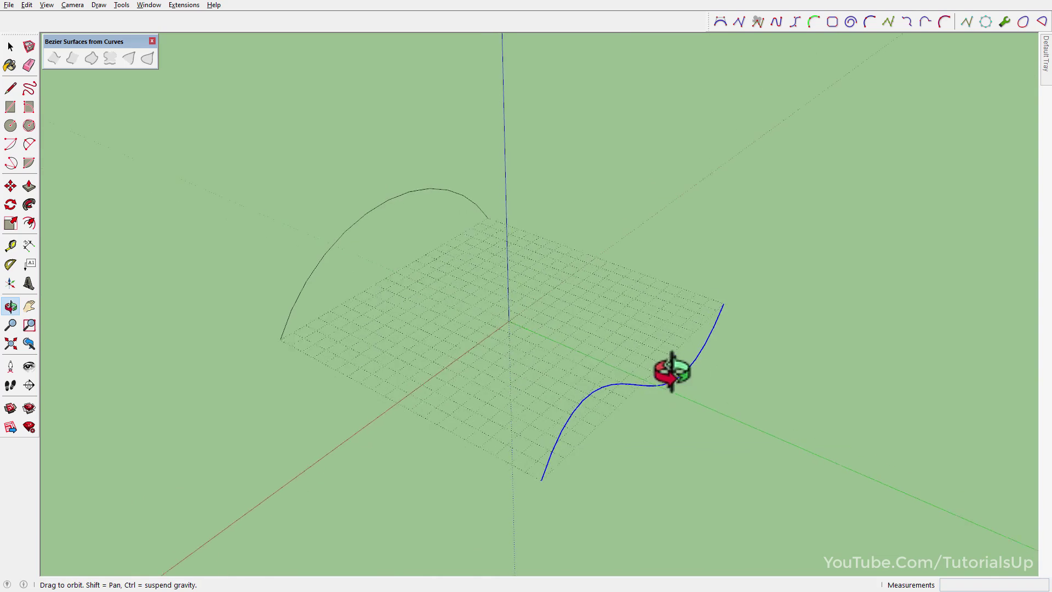
- Delete the ground grid, leaving only the two curves
left_click(542, 346)
key("Delete")
middle_click_drag(542, 346, 622, 404)
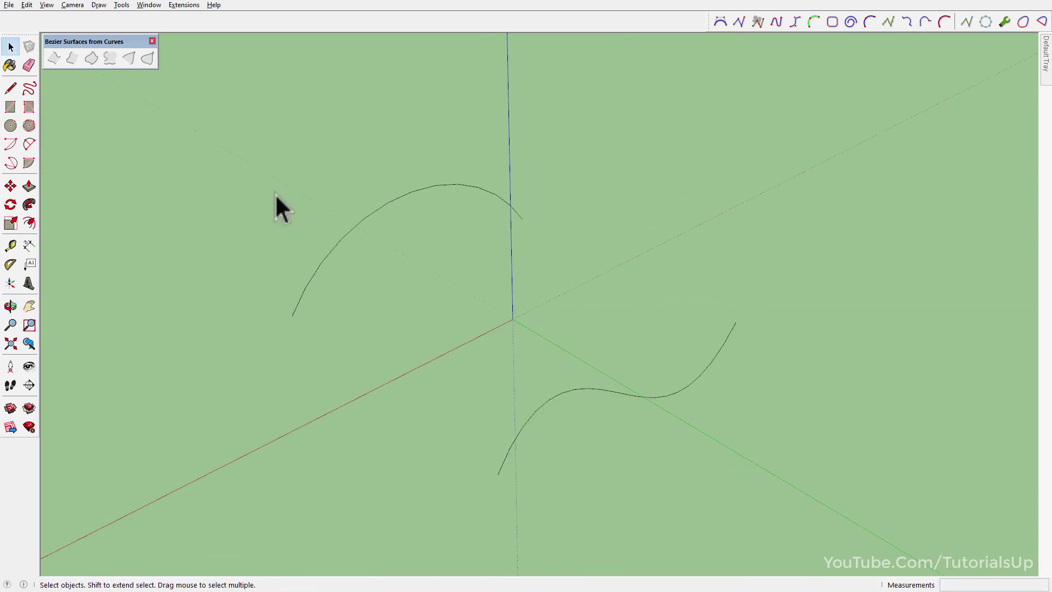
- Select both curves and generate a Bezier Surface from Curves between them
left_click_drag(241, 124, 804, 523)
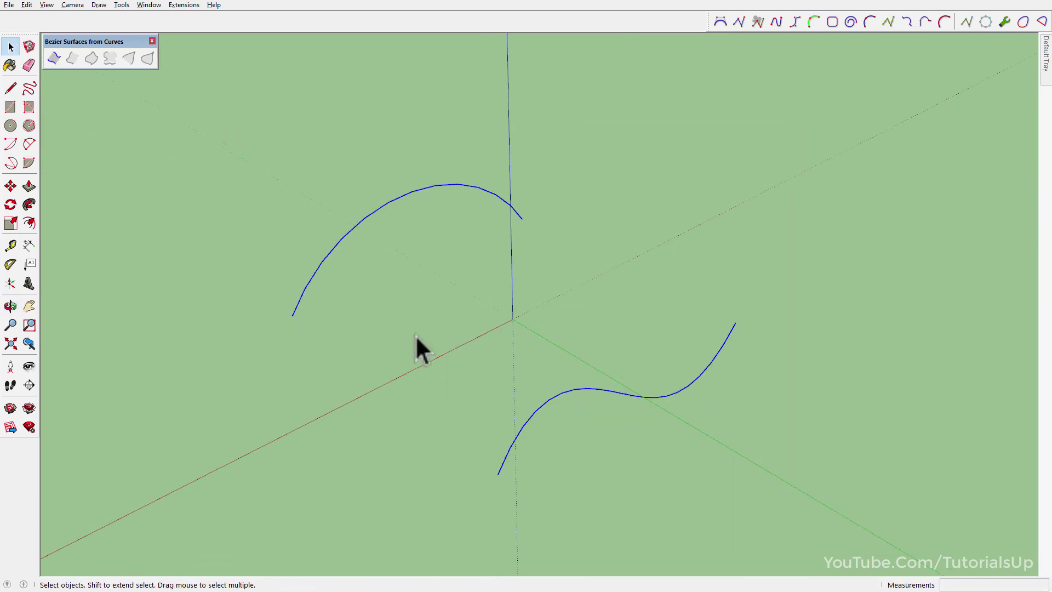
left_click(55, 62)
mouse_move(503, 329)
middle_mouse_down()
mouse_move(404, 275)
mouse_move(639, 315)
mouse_move(798, 312)
middle_mouse_up()
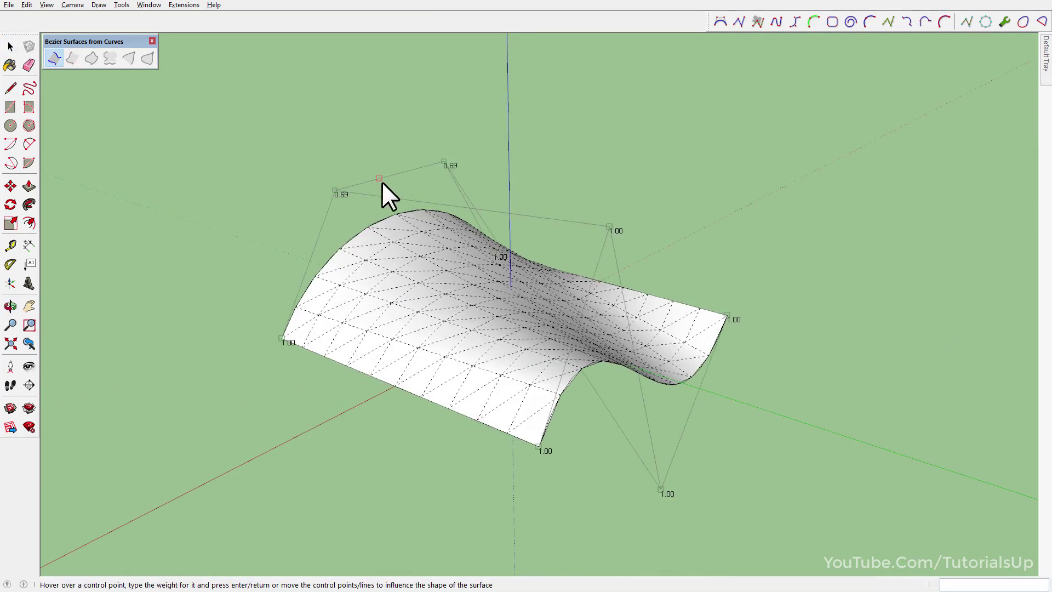
- Reshape the surface by raising the top control line and dragging the 0.69, top and corner control points
left_click_drag(382, 177, 383, 130)
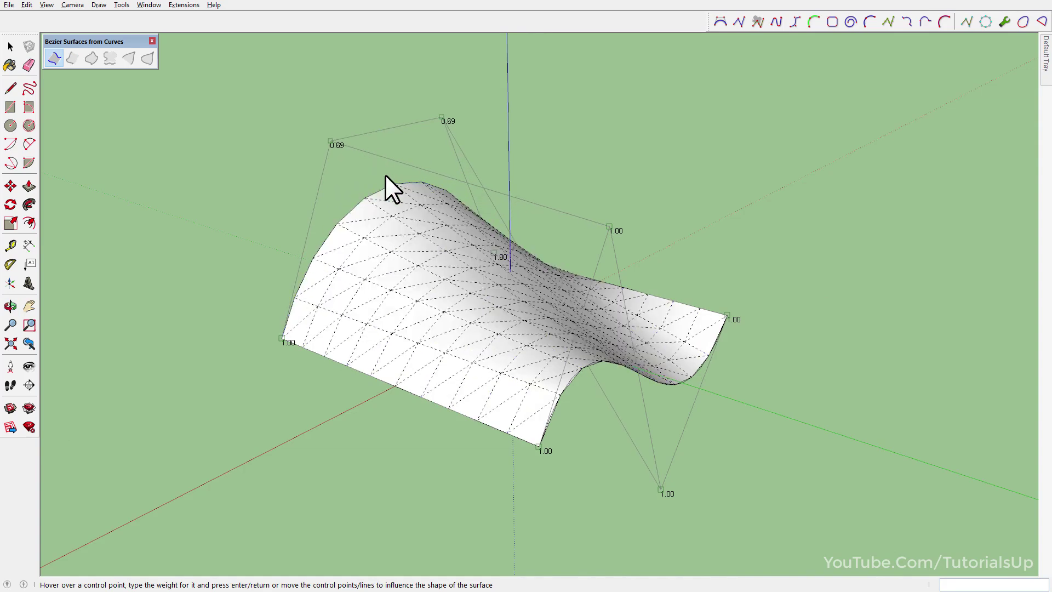
middle_click_drag(386, 175, 376, 160)
left_click_drag(359, 131, 310, 111)
mouse_move(565, 265)
middle_mouse_down()
mouse_move(291, 175)
mouse_move(498, 268)
mouse_move(733, 258)
mouse_move(821, 275)
mouse_move(822, 306)
mouse_move(714, 212)
middle_mouse_up()
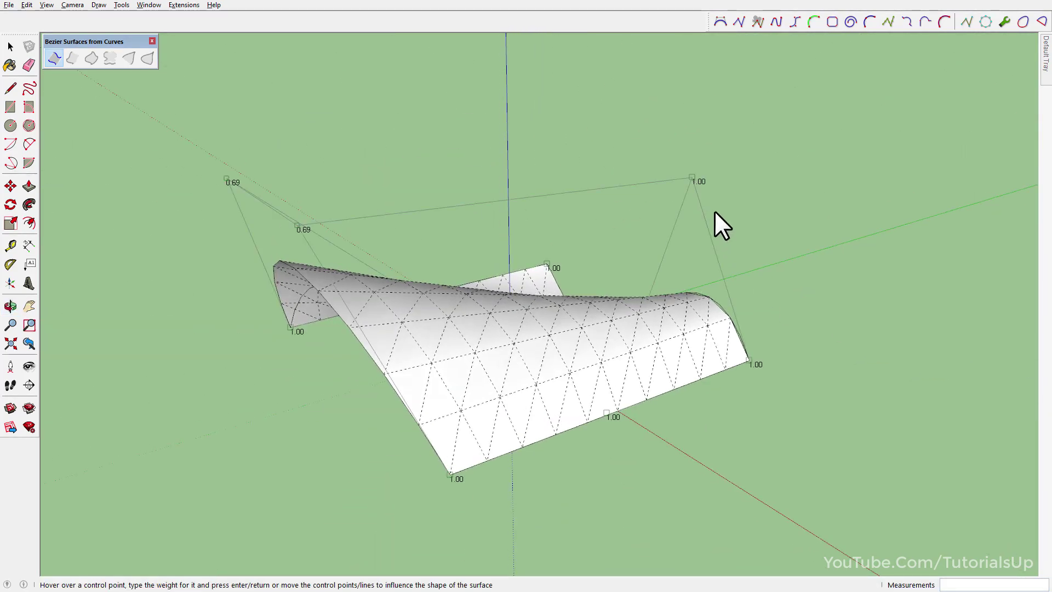
left_click_drag(691, 177, 780, 159)
mouse_move(717, 236)
middle_mouse_down()
mouse_move(642, 430)
mouse_move(587, 208)
middle_mouse_up()
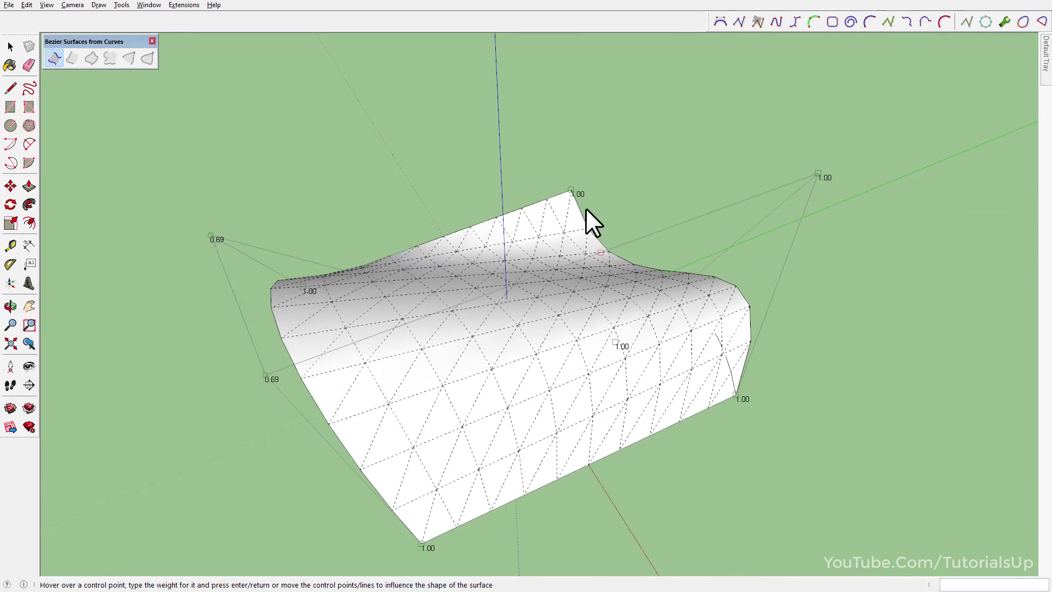
left_click_drag(575, 189, 578, 108)
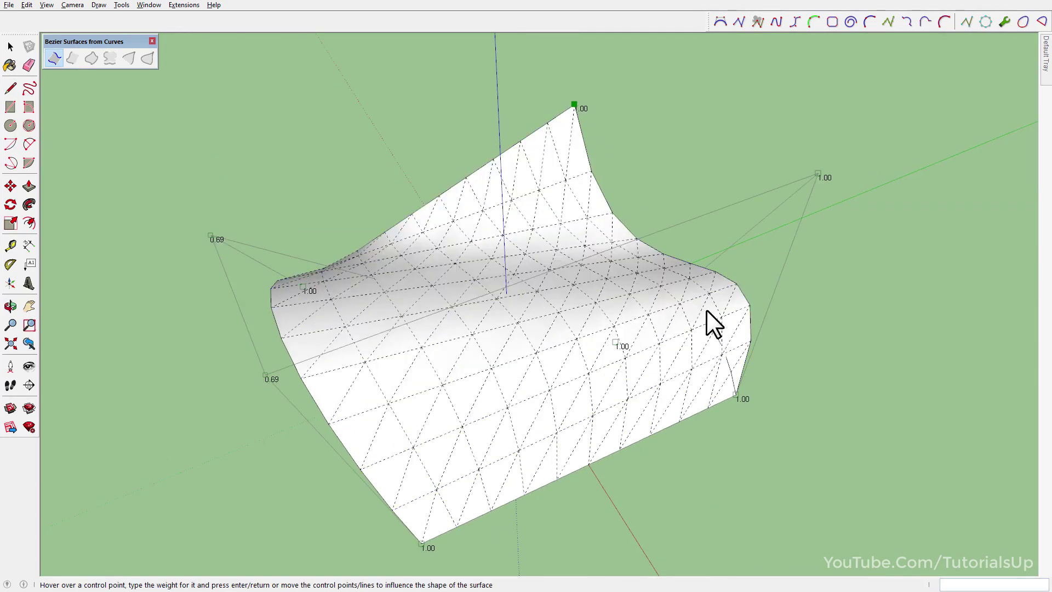
mouse_move(709, 324)
middle_mouse_down()
mouse_move(203, 253)
mouse_move(665, 238)
middle_mouse_up()
left_click_drag(647, 241, 709, 254)
mouse_move(416, 352)
middle_mouse_down()
mouse_move(864, 338)
mouse_move(698, 360)
mouse_move(718, 225)
middle_mouse_up()
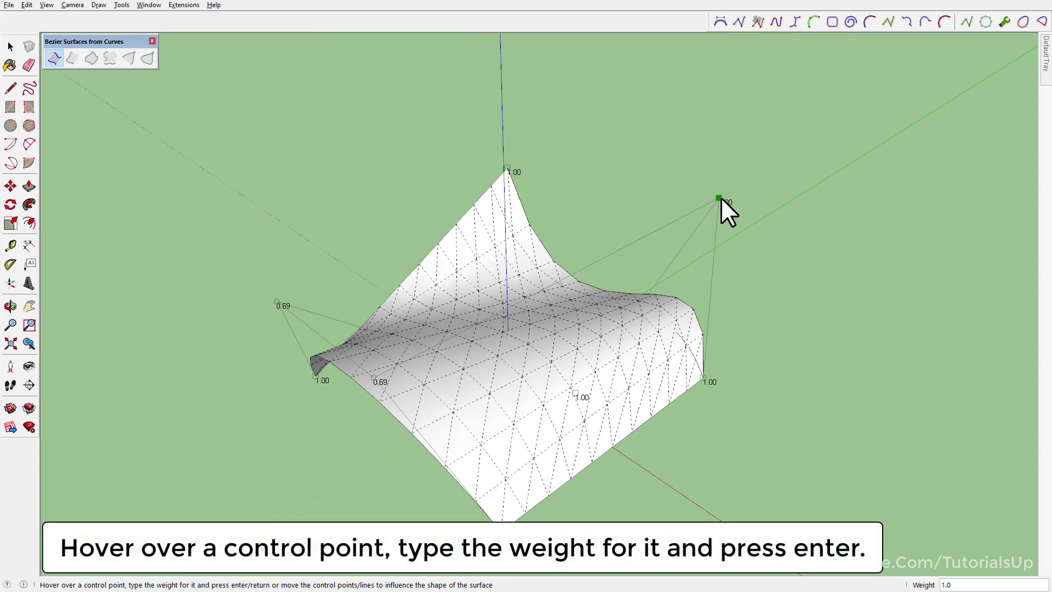
- Try corner control-point weights of 3, then 2, then back to 1
type("3")
key("Return")
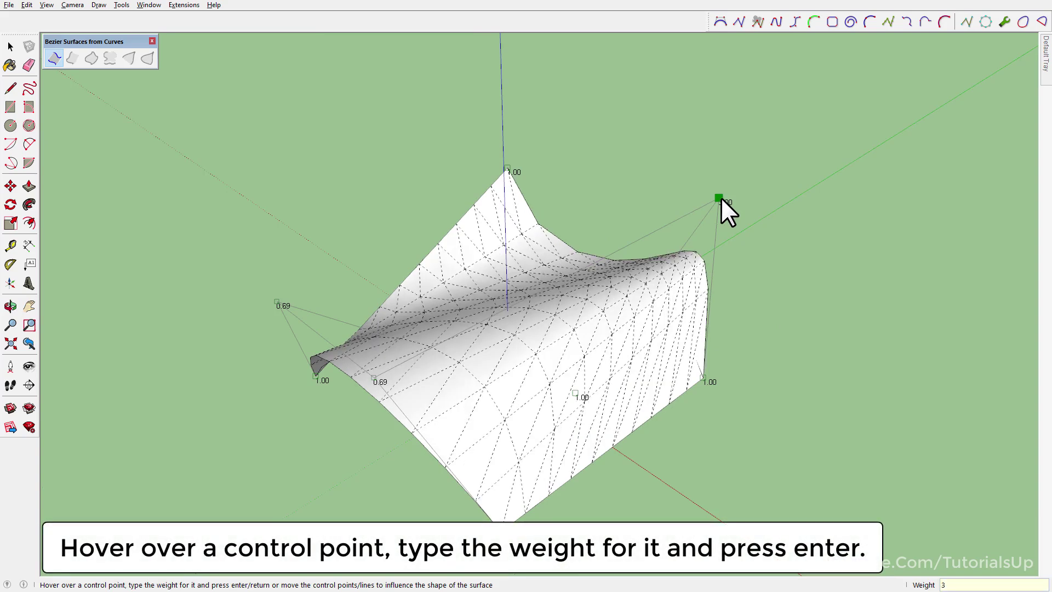
type("2")
key("Return")
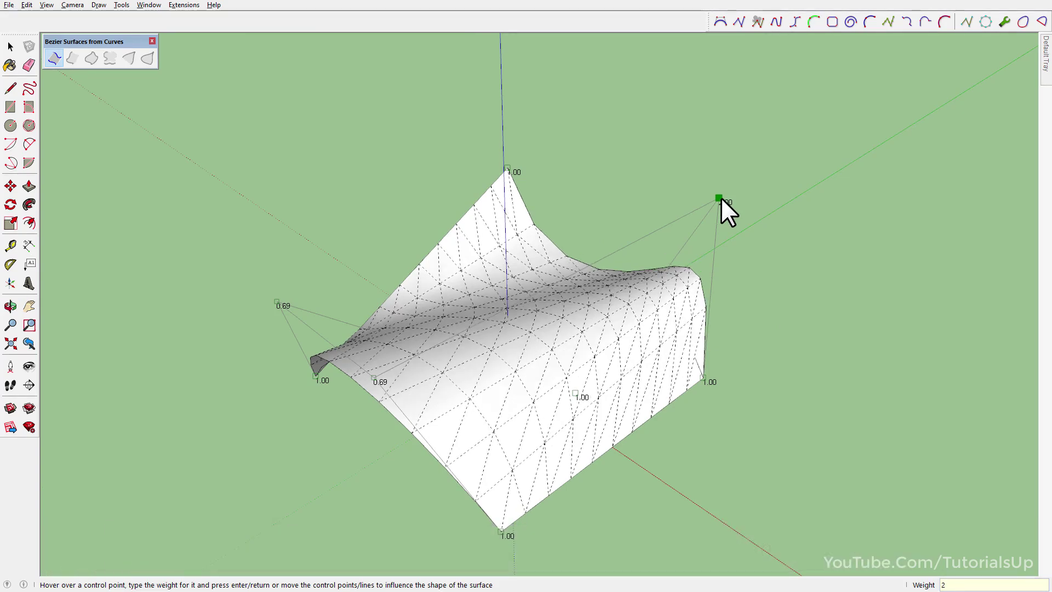
type("1")
key("Return")
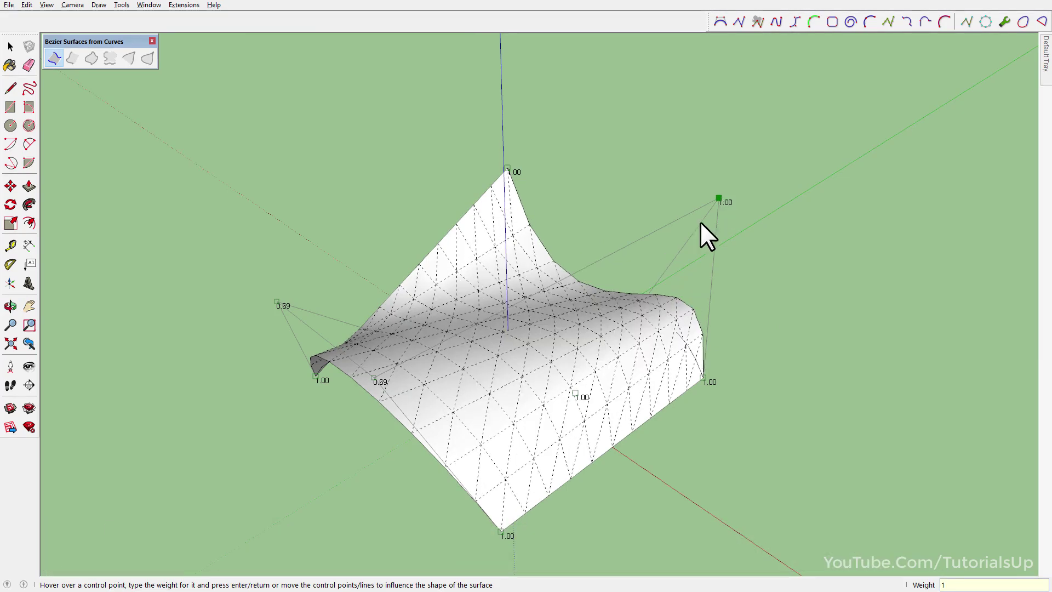
- Select the surface group and open it for editing
middle_click_drag(430, 376, 153, 371)
mouse_move(255, 288)
middle_mouse_down()
mouse_move(280, 324)
mouse_move(709, 317)
middle_mouse_up()
key("space")
left_click(590, 323)
double_click(589, 324)
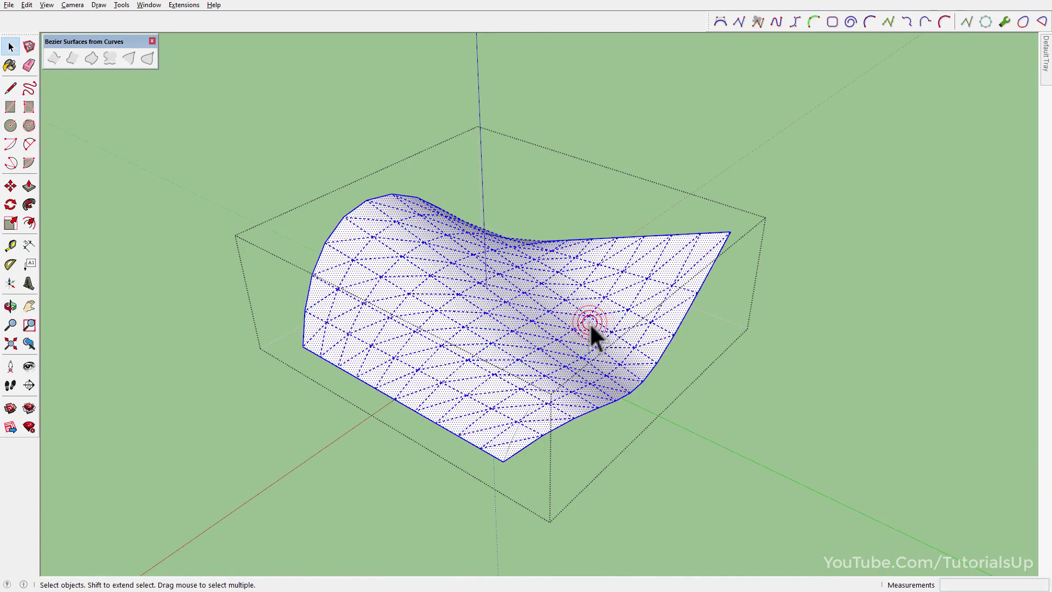
- Reopen the surface with Edit Rational Bezier Surface and shift its top control line right and down
left_click(872, 420)
right_click(446, 262)
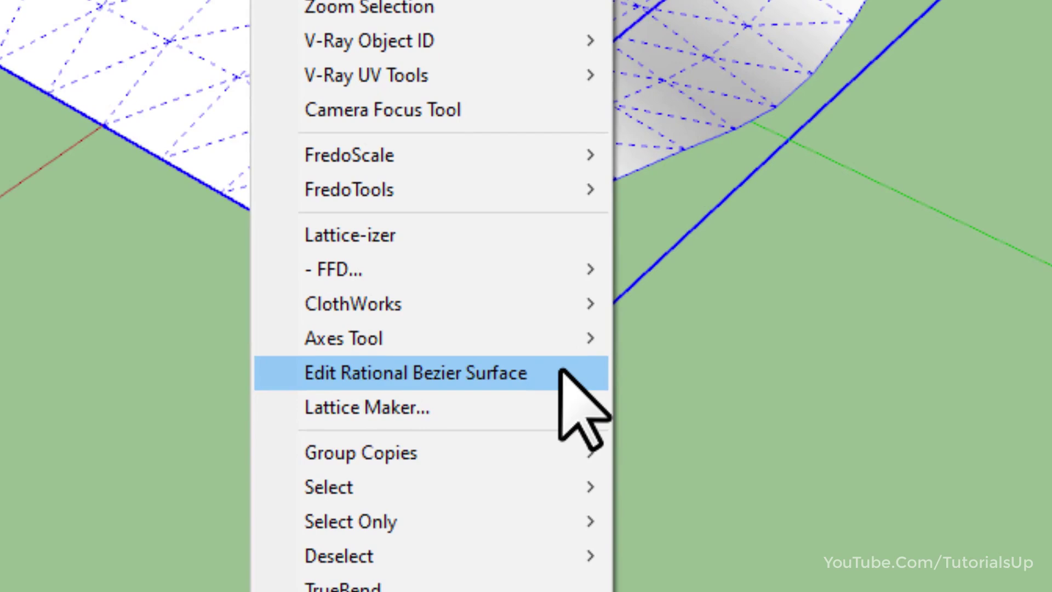
left_click(560, 369)
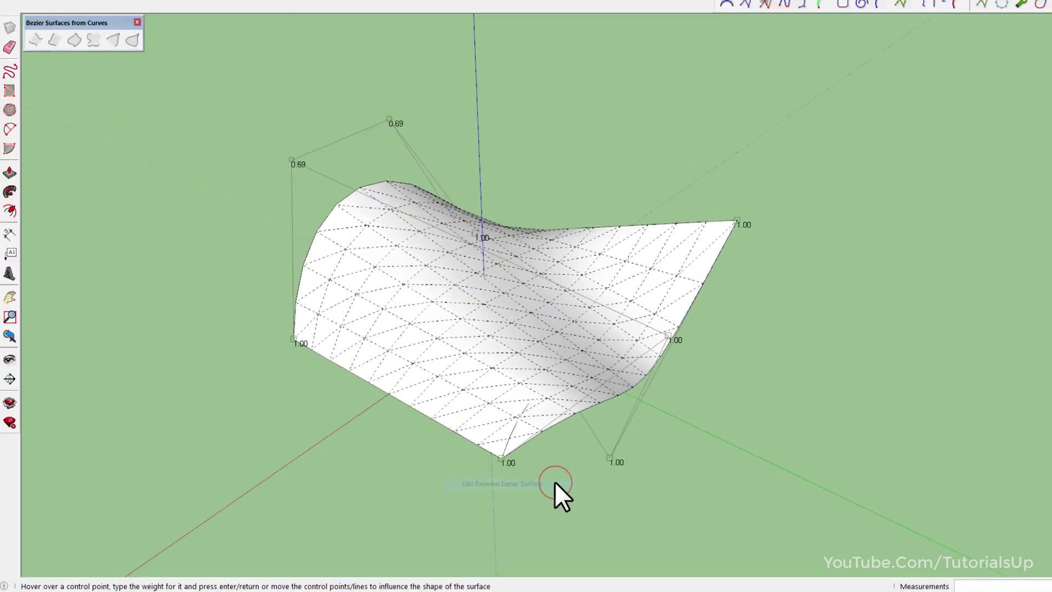
left_click_drag(350, 153, 376, 161)
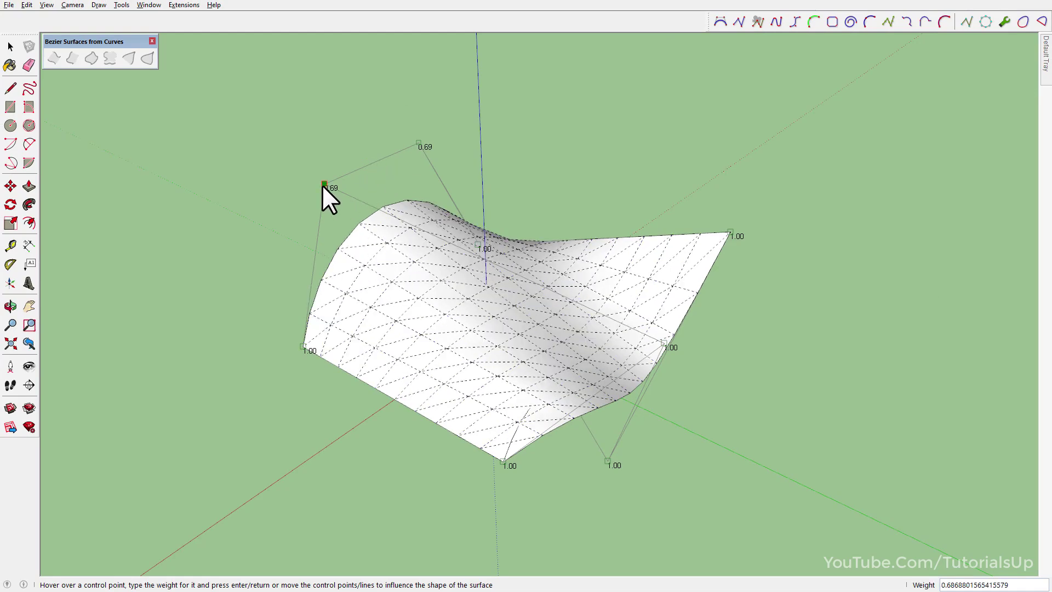
- Set one 0.69 control point's weight to 2 and finish editing
type("2")
key("Return")
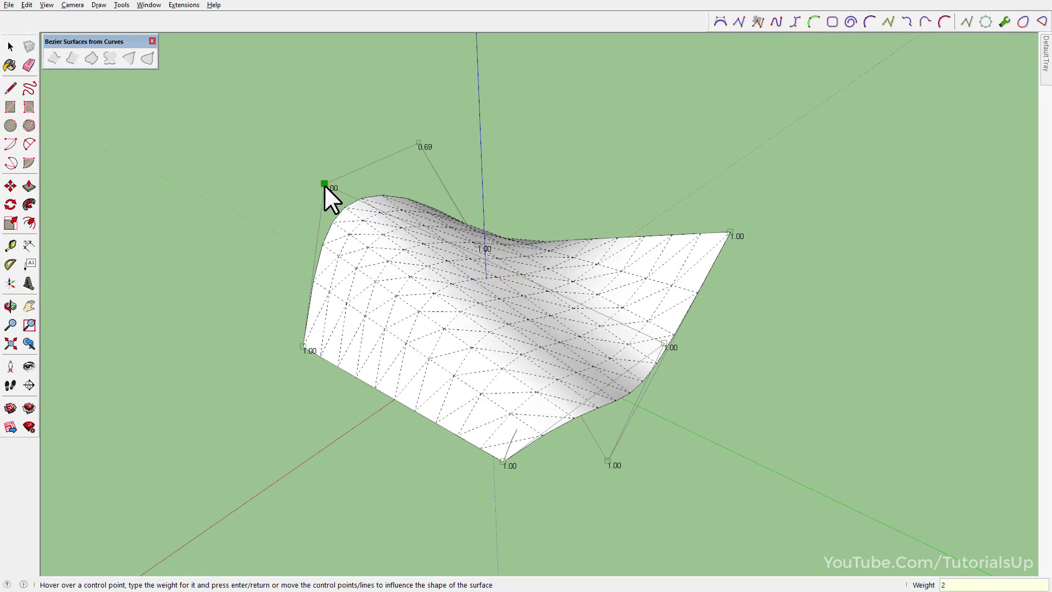
key("space")
mouse_move(575, 284)
middle_mouse_down()
mouse_move(540, 369)
mouse_move(678, 237)
mouse_move(761, 266)
mouse_move(759, 274)
middle_mouse_up()
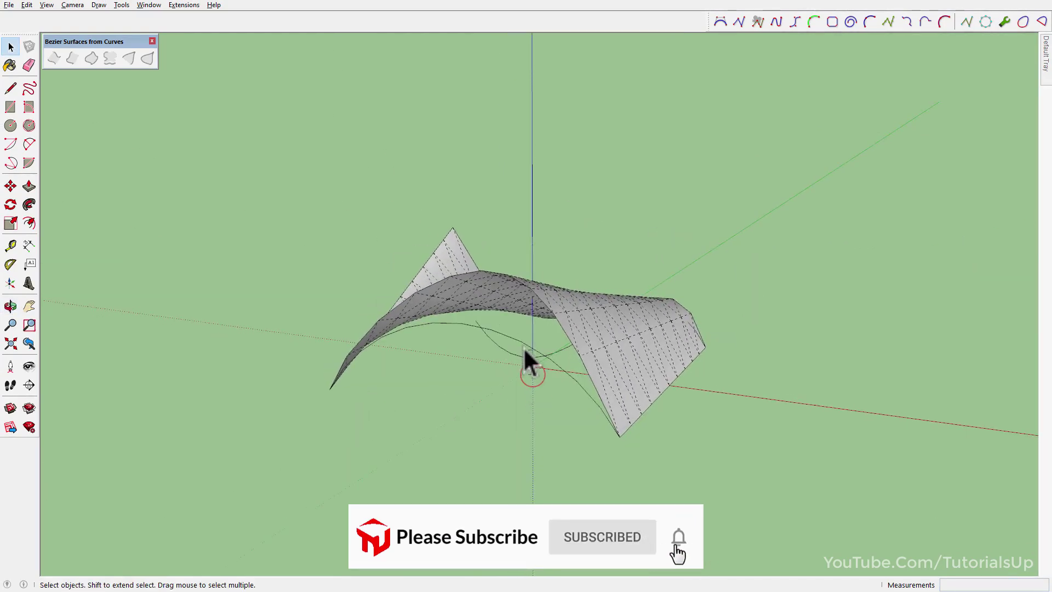
mouse_move(525, 349)
middle_mouse_down()
mouse_move(340, 451)
mouse_move(359, 395)
mouse_move(348, 383)
mouse_move(364, 384)
middle_mouse_up()
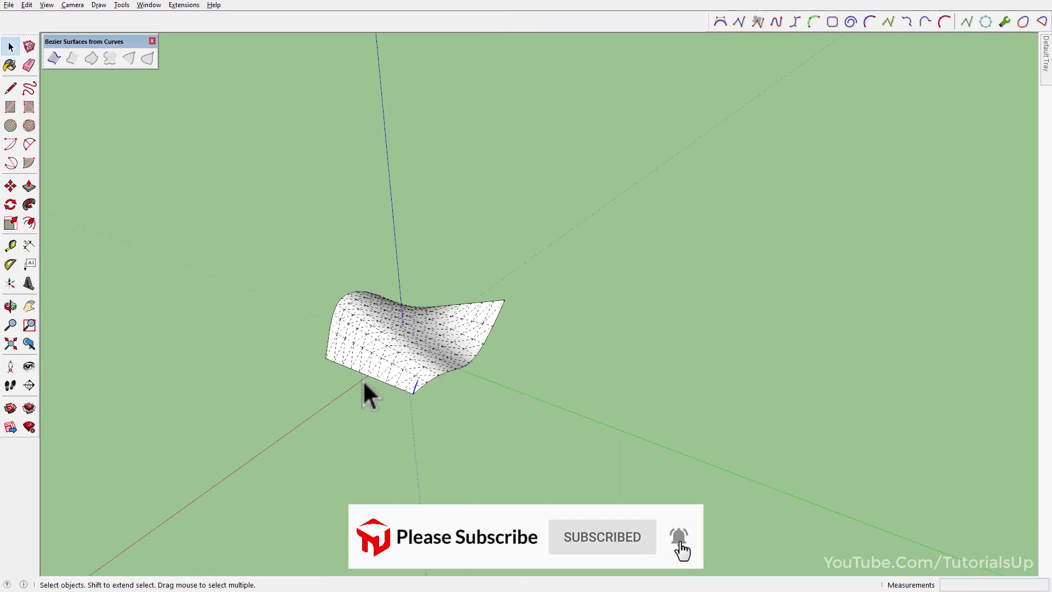
- Move the arc and S-curve beside the first surface
key("m")
left_click(539, 295)
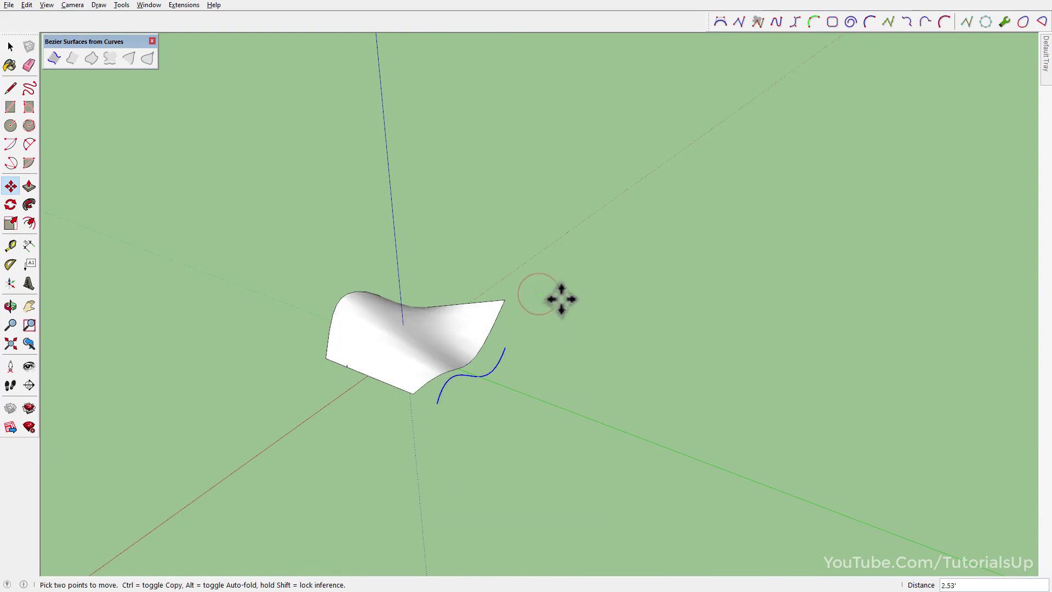
left_click(691, 337)
key("space")
mouse_move(674, 404)
middle_mouse_down()
mouse_move(552, 486)
mouse_move(488, 488)
middle_mouse_up()
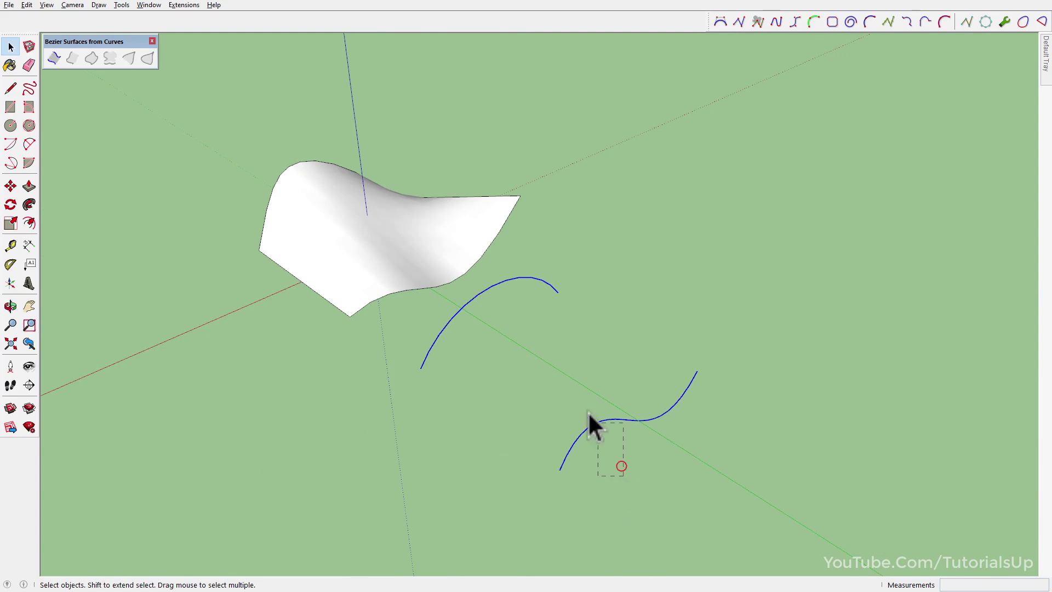
- Rotate the S-curve 90° about its end point
key("q")
left_click(697, 371)
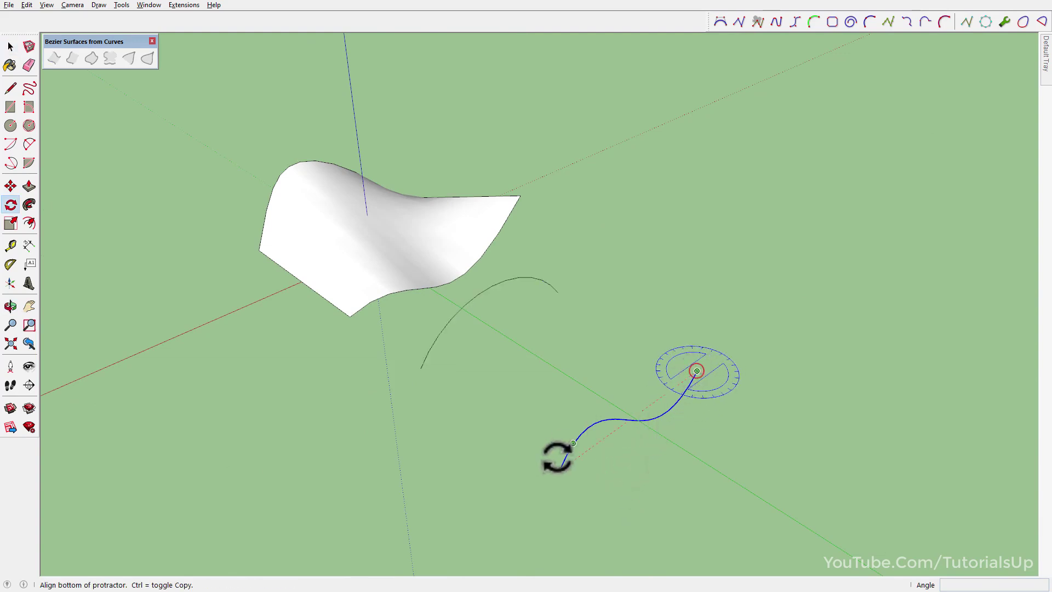
left_click(515, 495)
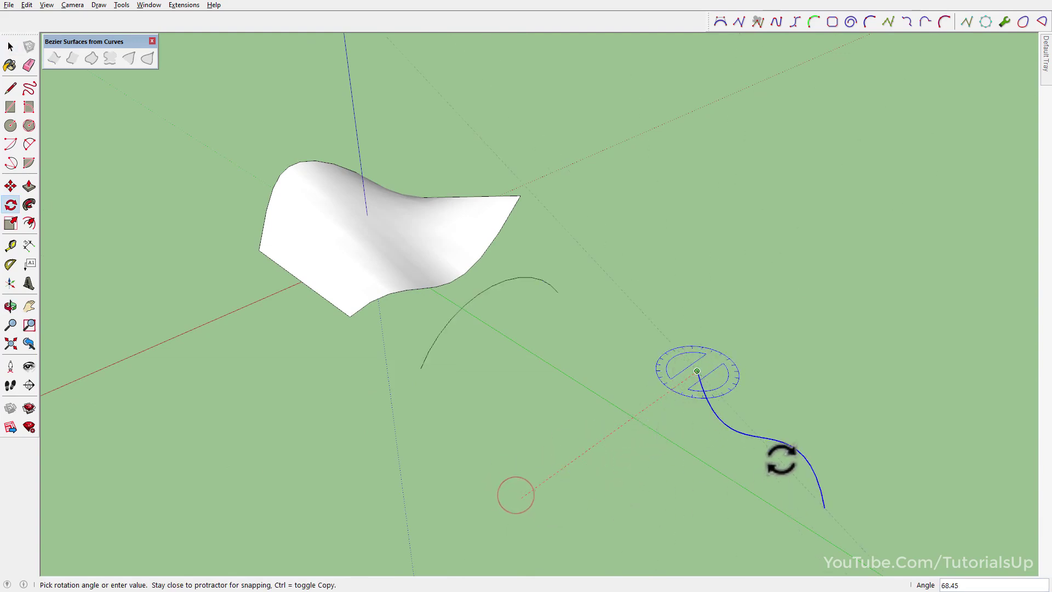
left_click(799, 433)
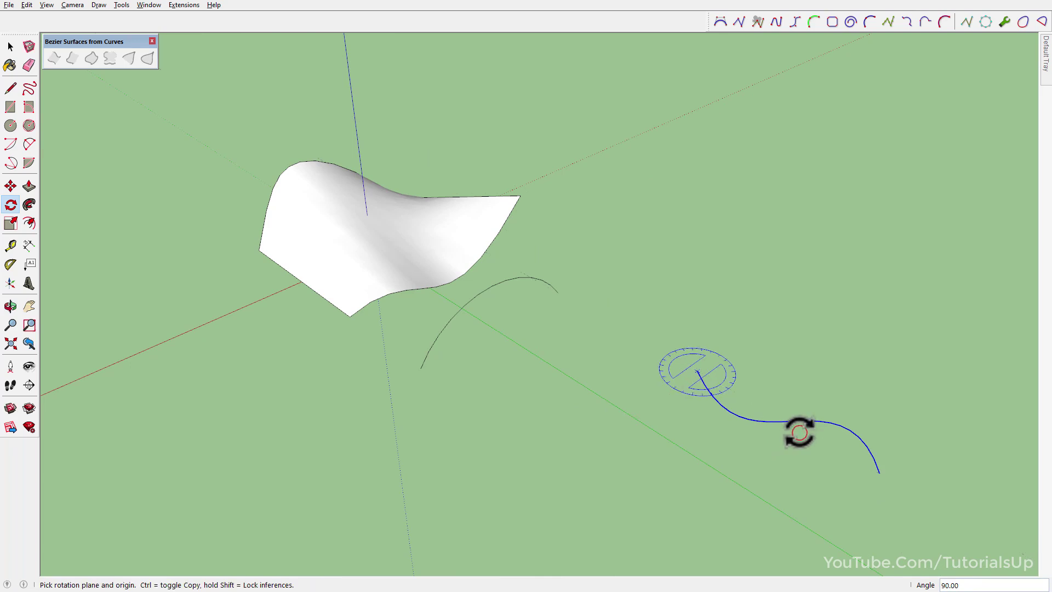
key("space")
- Move the S-curve's endpoint onto the arc's end and select both curves
key("m")
left_click(698, 371)
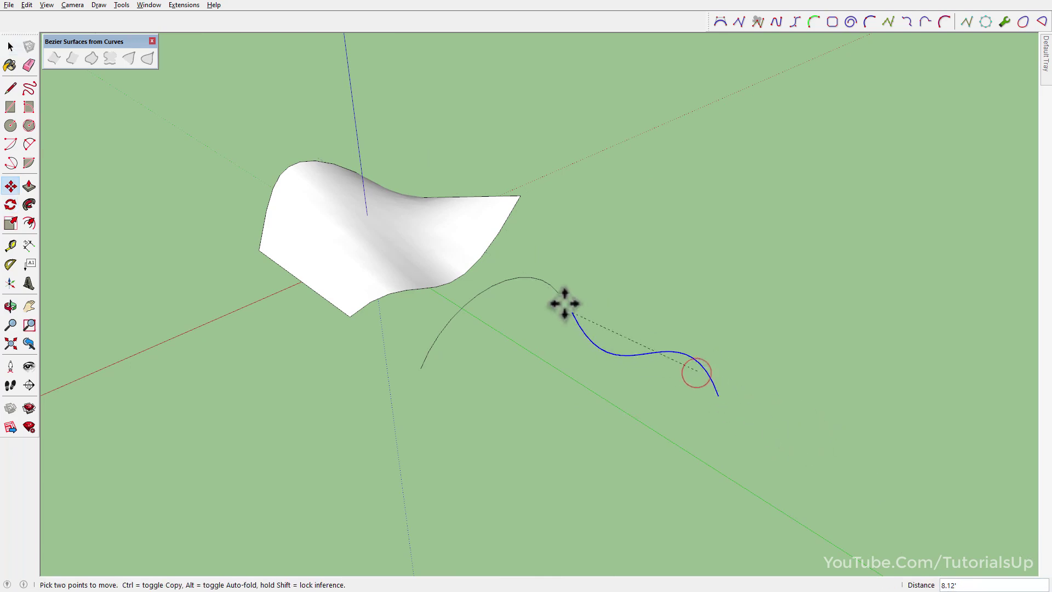
left_click(558, 292)
key("space")
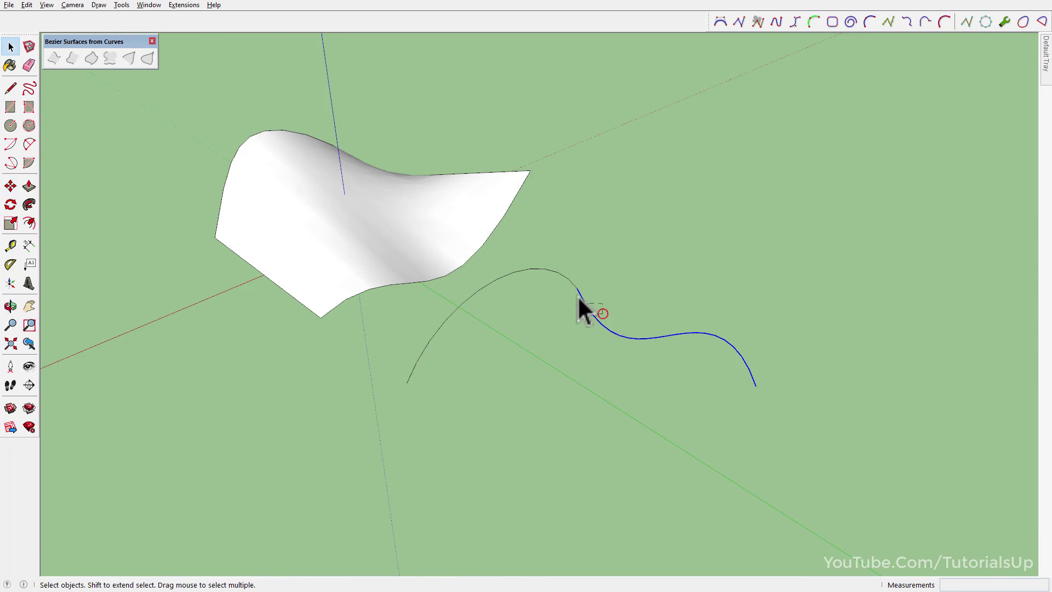
left_click(578, 295, "shift")
scroll(570, 383, "up", 2)
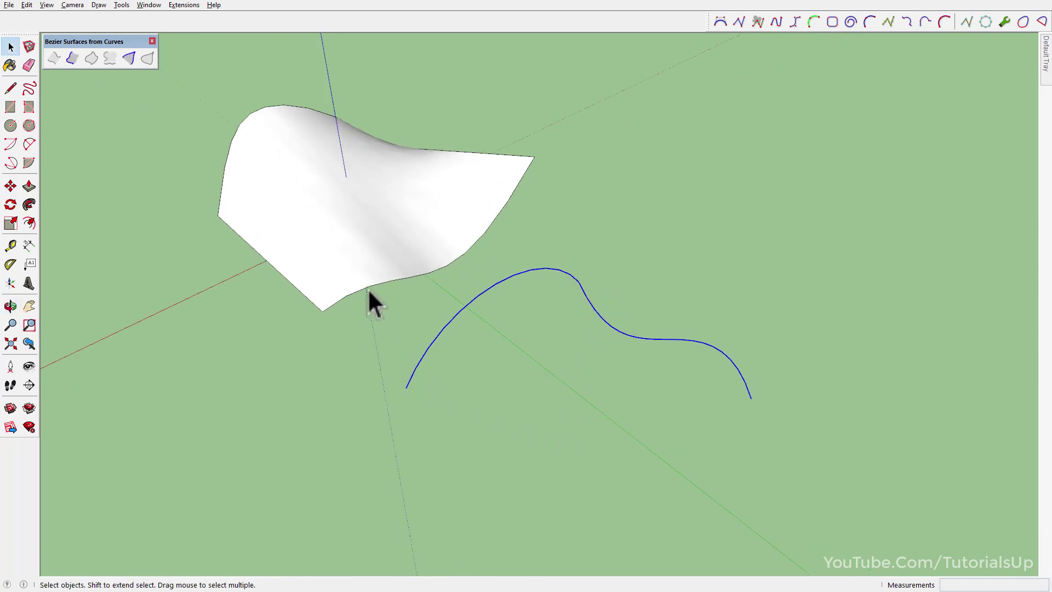
- Generate a Translational Bezier Rectangle surface from the joined arc and S-curve
left_click(73, 58)
middle_click_drag(419, 390, 617, 357)
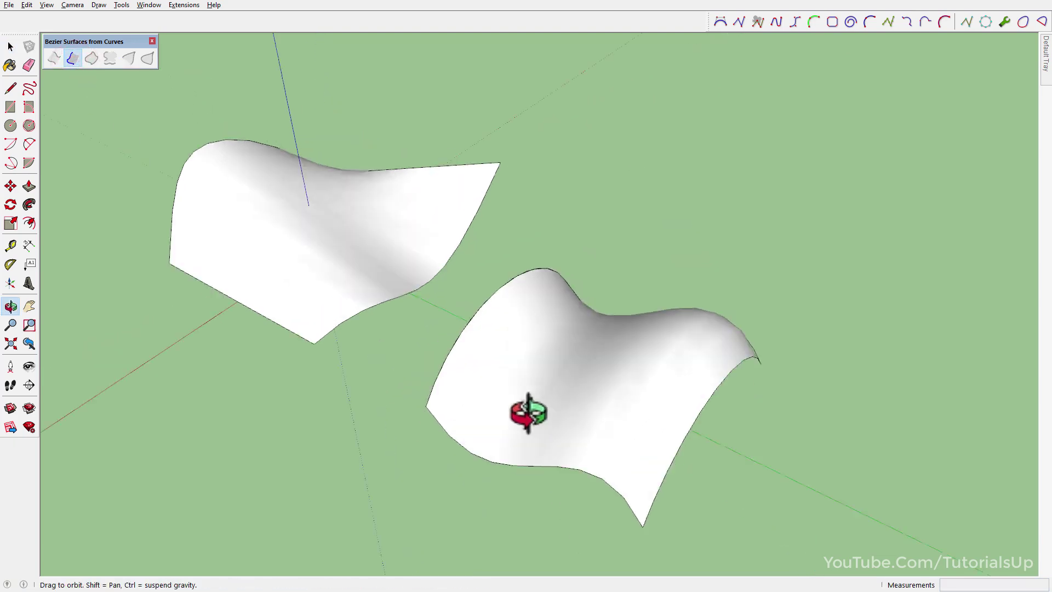
middle_click_drag(503, 250, 497, 181)
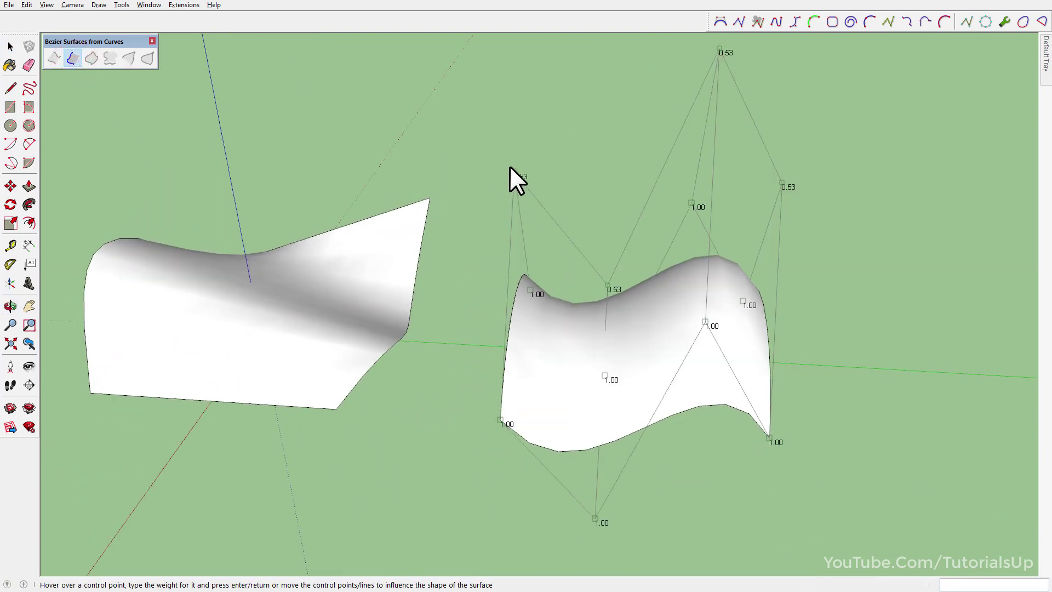
- Reshape it: pull a point along green, raise the 0.53 line and point, spread the bottom points
left_click_drag(513, 172, 420, 173)
middle_click_drag(524, 220, 603, 233)
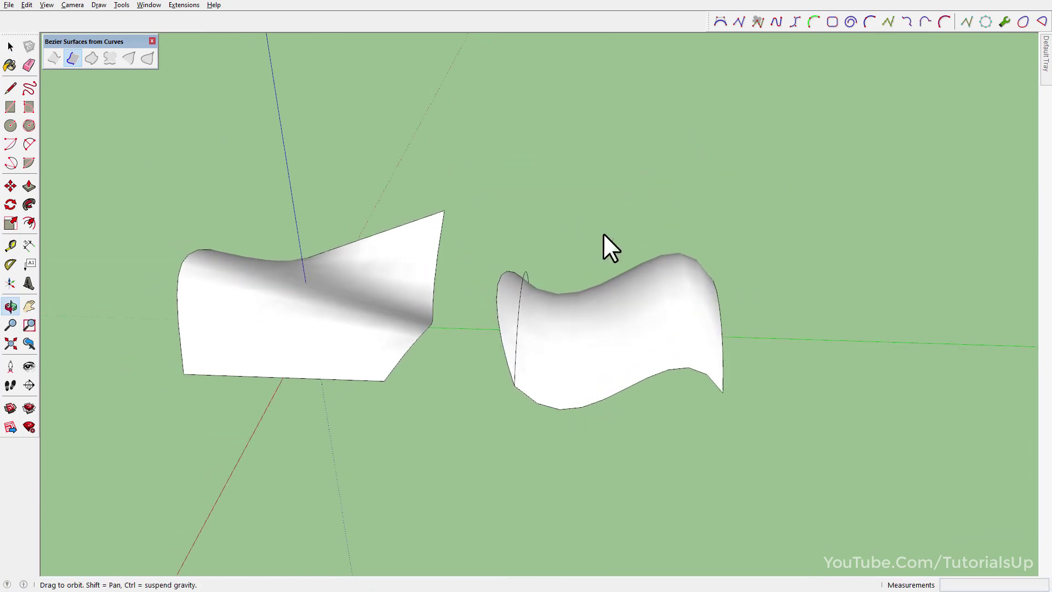
left_click_drag(710, 158, 719, 105)
middle_click_drag(728, 237, 577, 359)
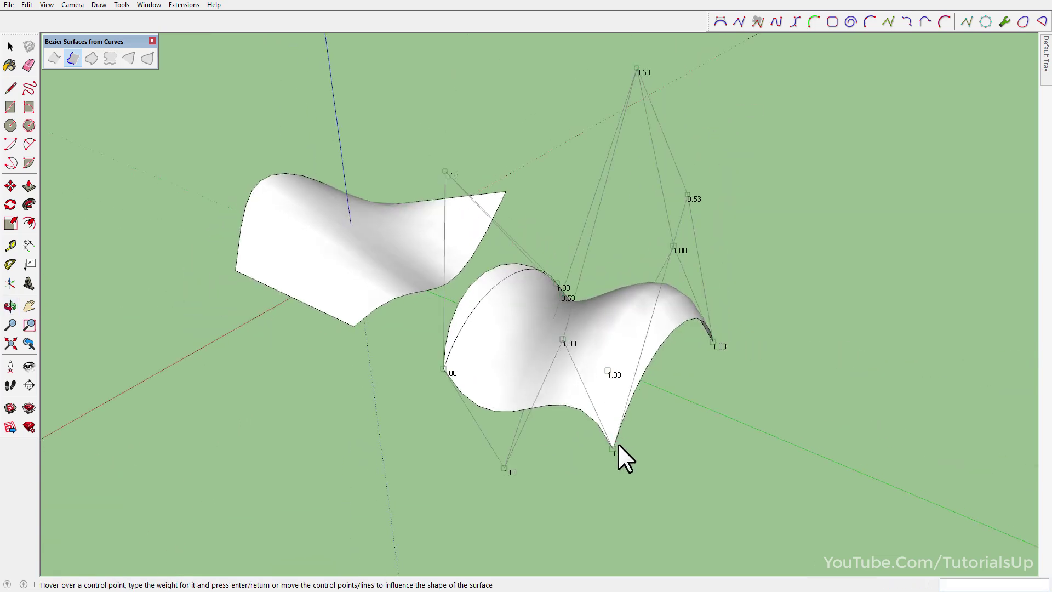
middle_click_drag(618, 443, 436, 492)
left_click_drag(432, 466, 361, 518)
mouse_move(640, 433)
left_mouse_down()
mouse_move(719, 462)
mouse_move(712, 481)
left_mouse_up()
mouse_move(522, 416)
middle_mouse_down()
mouse_move(994, 429)
mouse_move(758, 498)
middle_mouse_up()
left_click_drag(725, 508, 762, 508)
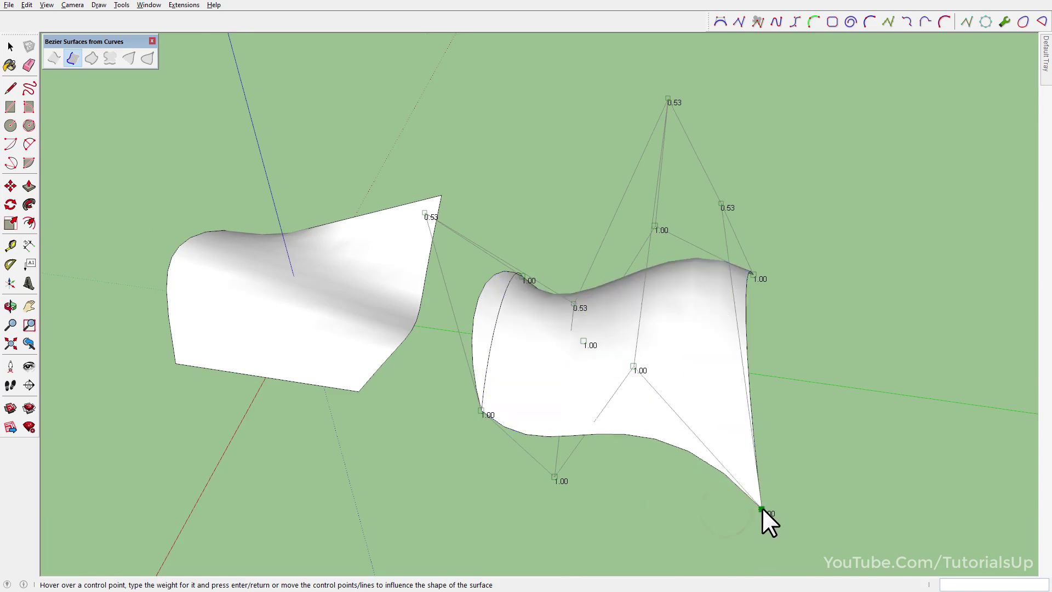
mouse_move(761, 508)
middle_mouse_down()
mouse_move(588, 152)
mouse_move(665, 312)
mouse_move(589, 293)
middle_mouse_up()
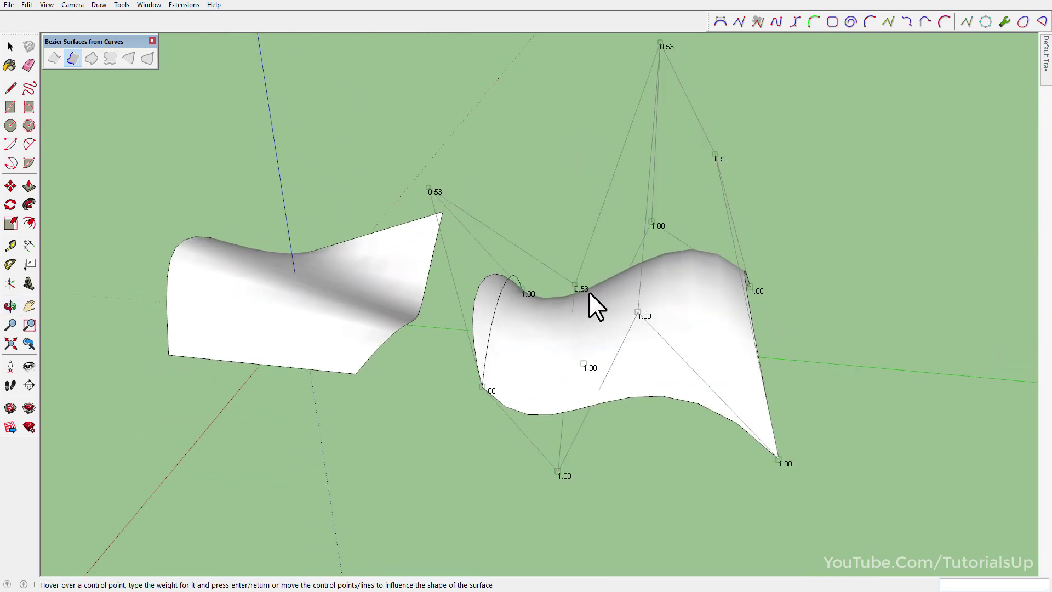
left_click_drag(575, 286, 577, 178)
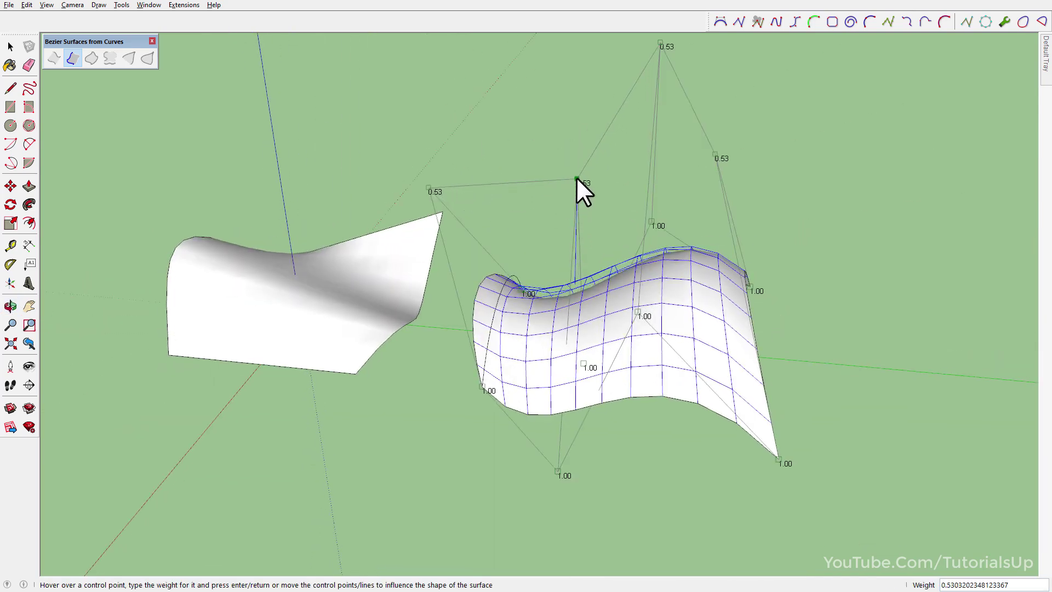
mouse_move(583, 242)
middle_mouse_down()
mouse_move(671, 347)
mouse_move(657, 109)
mouse_move(630, 329)
mouse_move(680, 226)
mouse_move(580, 281)
middle_mouse_up()
- Give the top control point a weight of 0.5 to flatten the peak
key("Return")
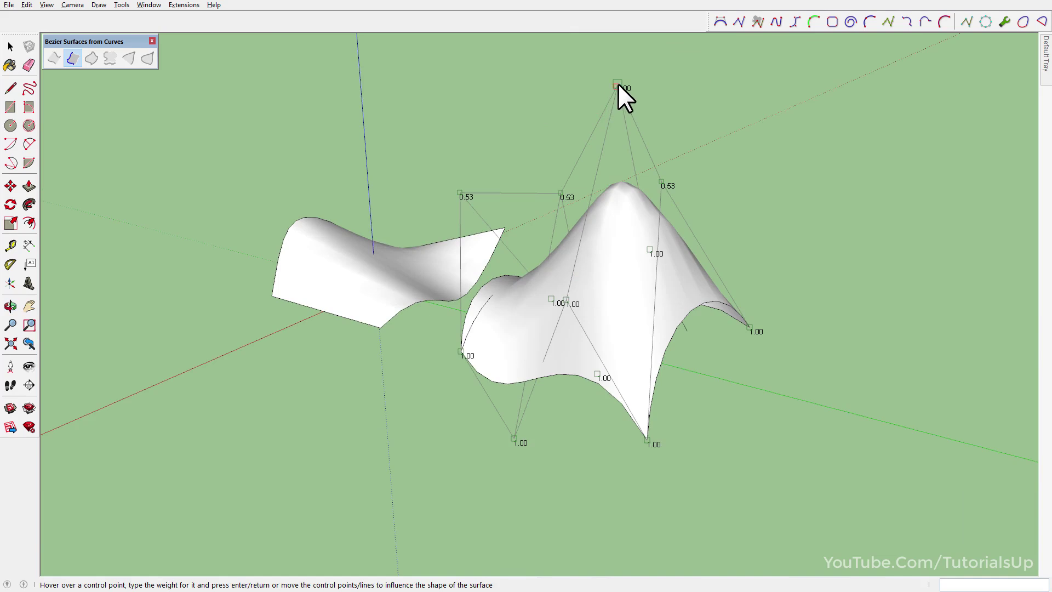
type("0.5")
key("Return")
- Move-copy the second surface's arched and wavy edges away from the surface
middle_click_drag(662, 219, 580, 308)
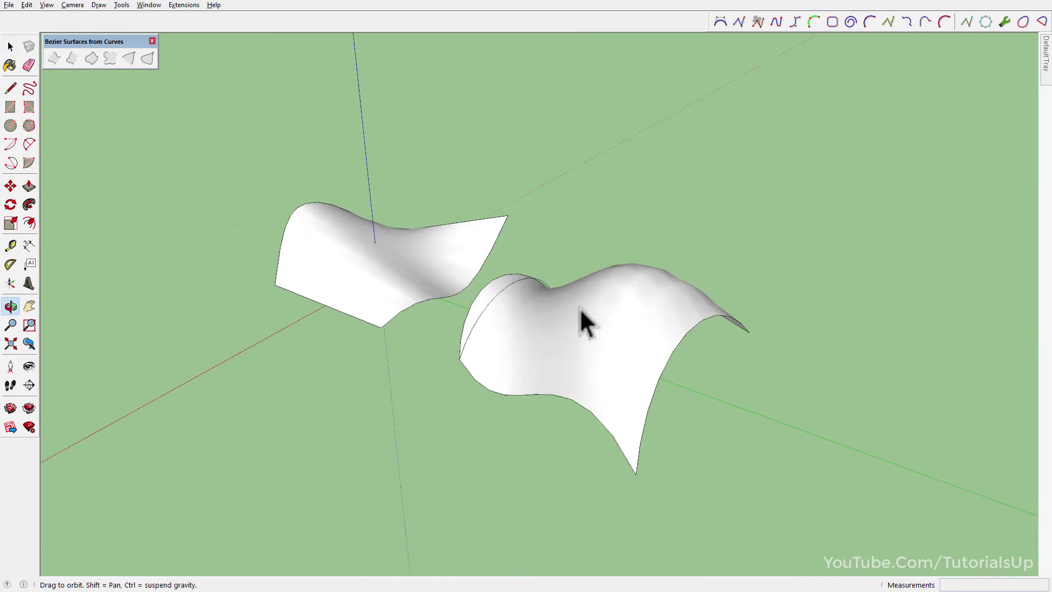
left_click(518, 281)
mouse_move(611, 356)
middle_mouse_down()
mouse_move(699, 337)
mouse_move(578, 404)
middle_mouse_up()
left_click(686, 330, "shift")
key("m")
left_click(581, 272)
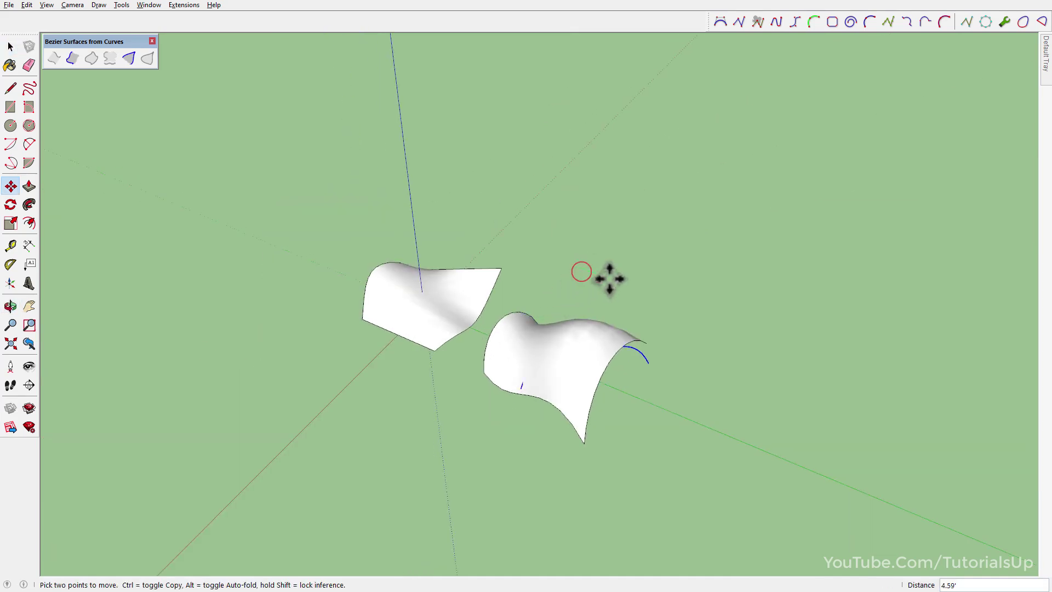
scroll(758, 467, "up", 5)
left_click(704, 407)
key("space")
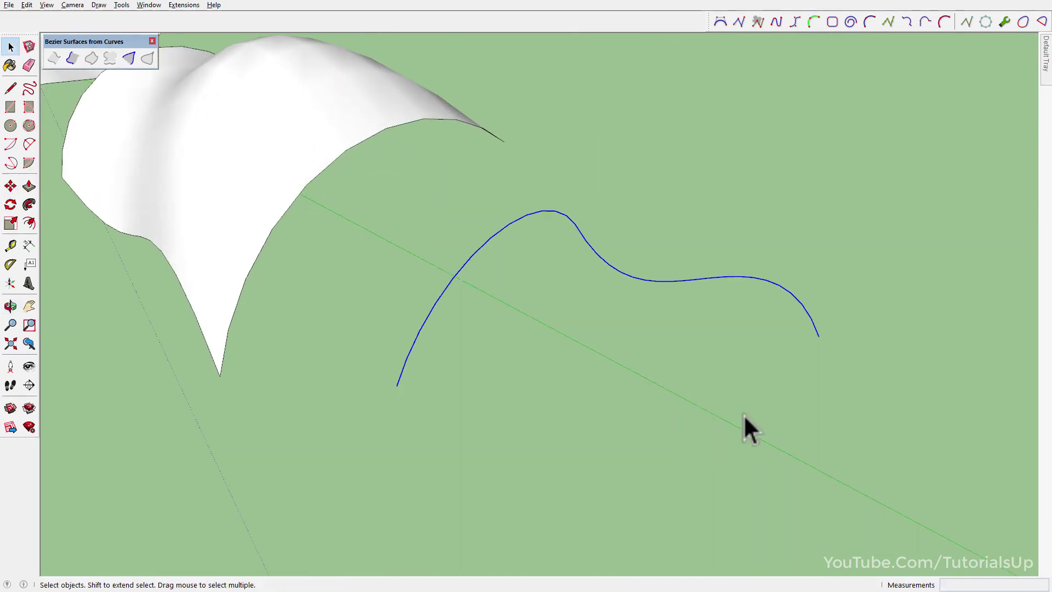
left_click(743, 415)
- Draw a straight line with the Line tool to extend the copied edges
key("l")
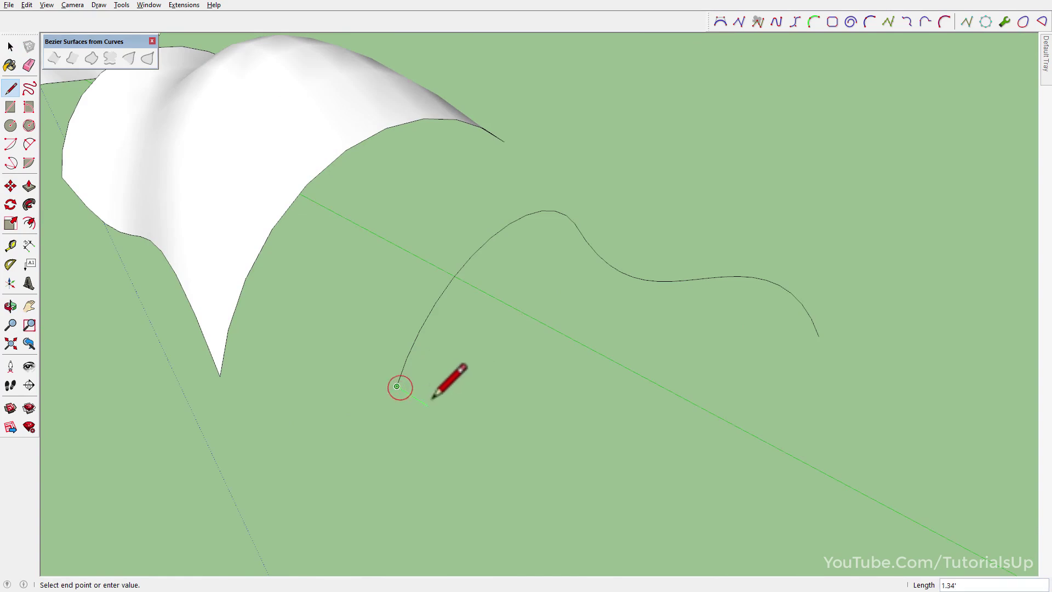
middle_click_drag(723, 418, 688, 388, "shift")
key("space")
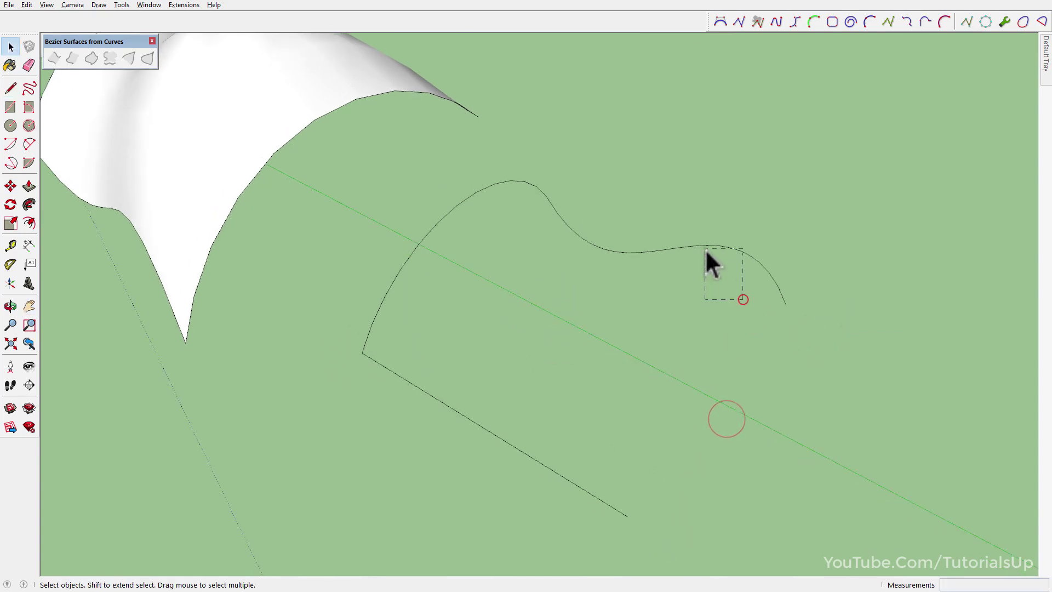
- Rotate-copy the wavy curve 90° about the line's end, then box-select all four loop curves
left_click(673, 251)
key("q")
left_click(786, 305)
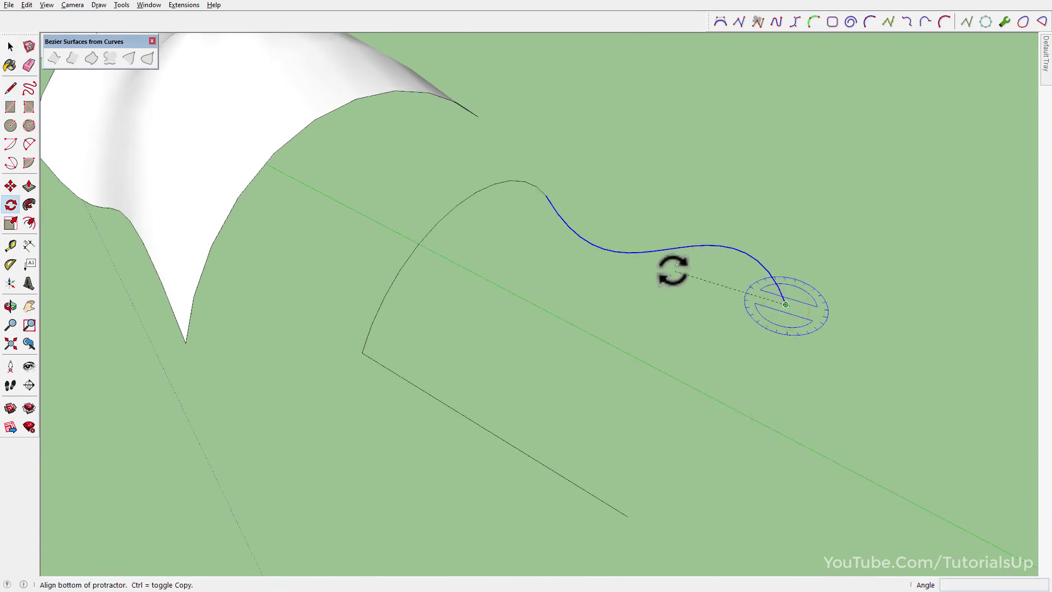
left_click(681, 267)
key("ctrl")
left_click(745, 372)
mouse_move(744, 372)
middle_mouse_down()
mouse_move(704, 413)
mouse_move(620, 329)
mouse_move(832, 307)
mouse_move(776, 423)
middle_mouse_up()
key("space")
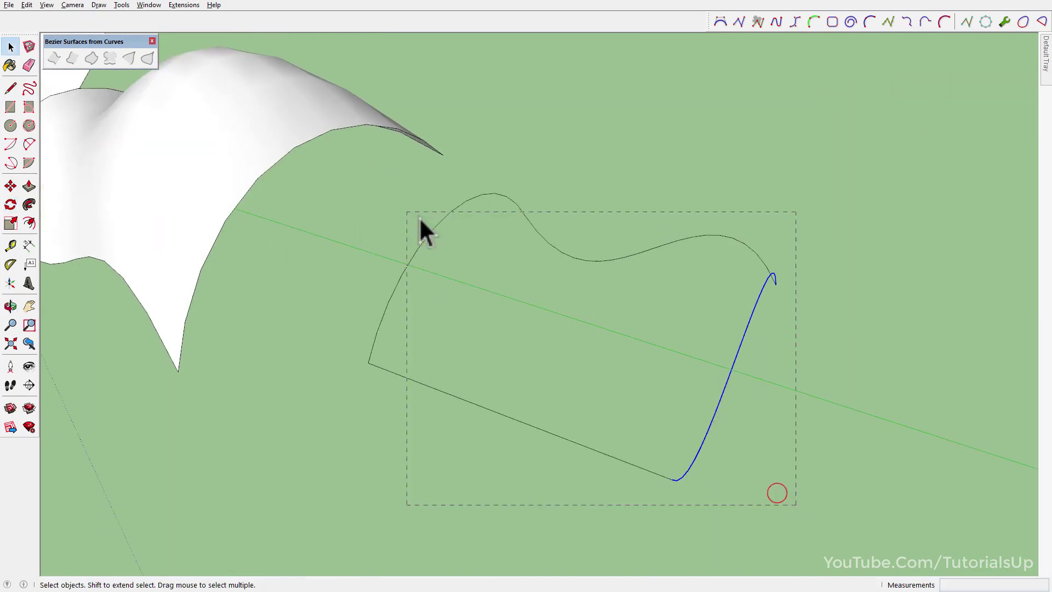
left_click_drag(419, 217, 432, 237)
scroll(581, 488, "up", 2)
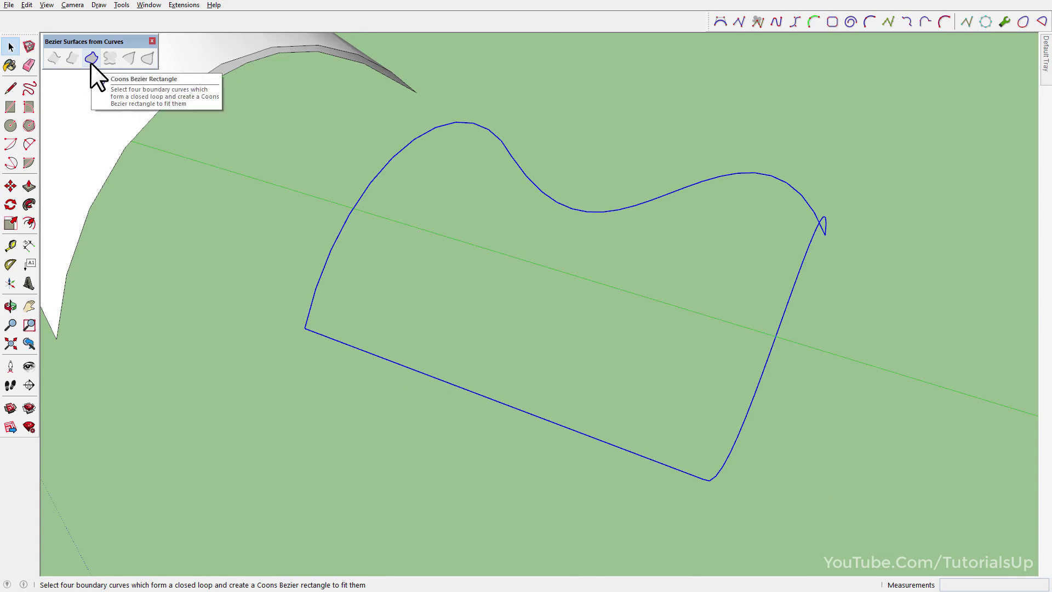
- Fill the loop with a Coons Bezier Rectangle and pull its bottom control point down
left_click(91, 59)
mouse_move(279, 178)
middle_mouse_down()
mouse_move(469, 294)
mouse_move(577, 253)
mouse_move(518, 317)
mouse_move(584, 308)
mouse_move(612, 442)
middle_mouse_up()
left_click_drag(596, 417, 597, 475)
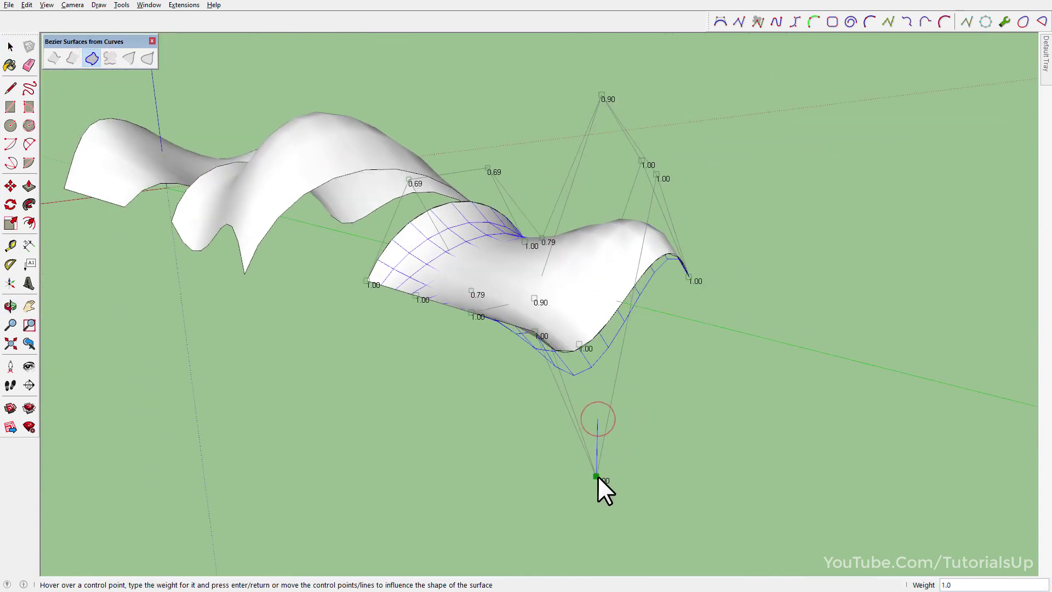
- Lift the control line between the 0.69 points and set the top point's weight to 1.5
mouse_move(598, 291)
middle_mouse_down()
mouse_move(606, 221)
mouse_move(592, 182)
middle_mouse_up()
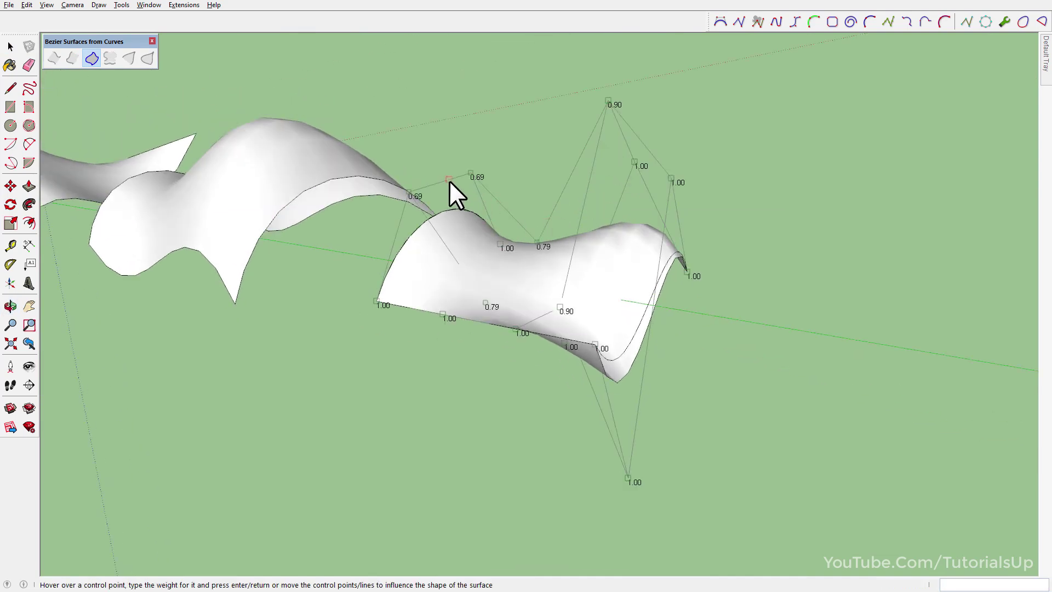
left_click_drag(449, 180, 448, 83)
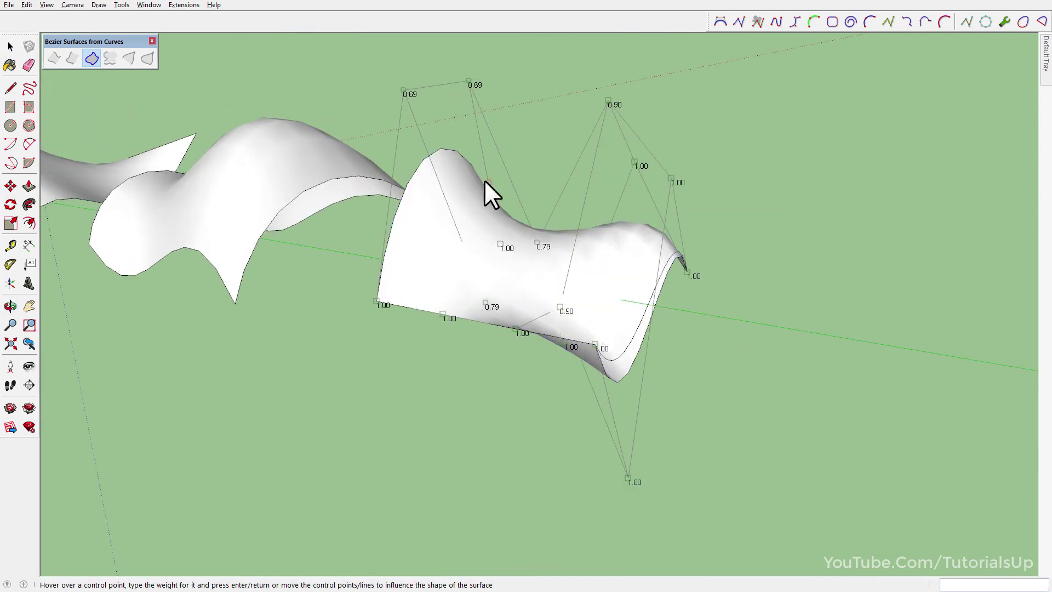
mouse_move(484, 180)
middle_mouse_down()
mouse_move(717, 195)
mouse_move(646, 223)
mouse_move(545, 235)
mouse_move(613, 117)
middle_mouse_up()
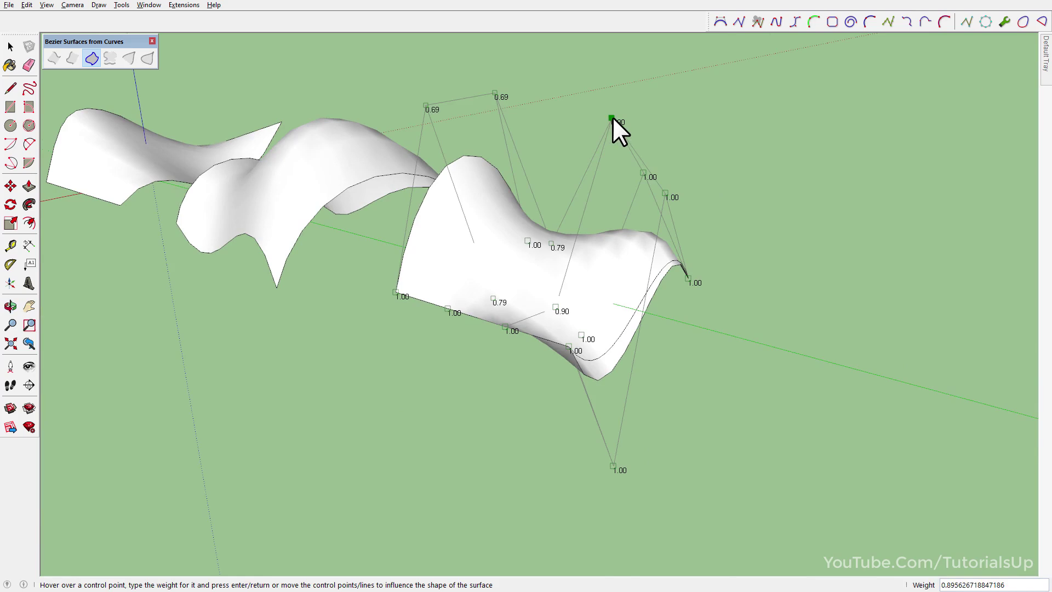
key("Return")
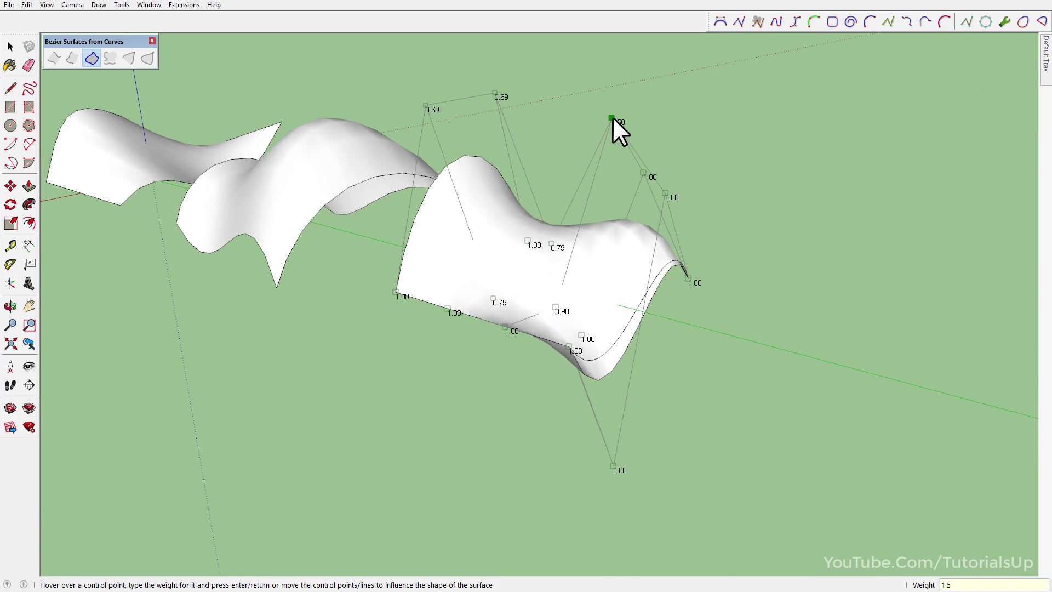
mouse_move(668, 259)
middle_mouse_down()
mouse_move(352, 286)
mouse_move(577, 369)
middle_mouse_up()
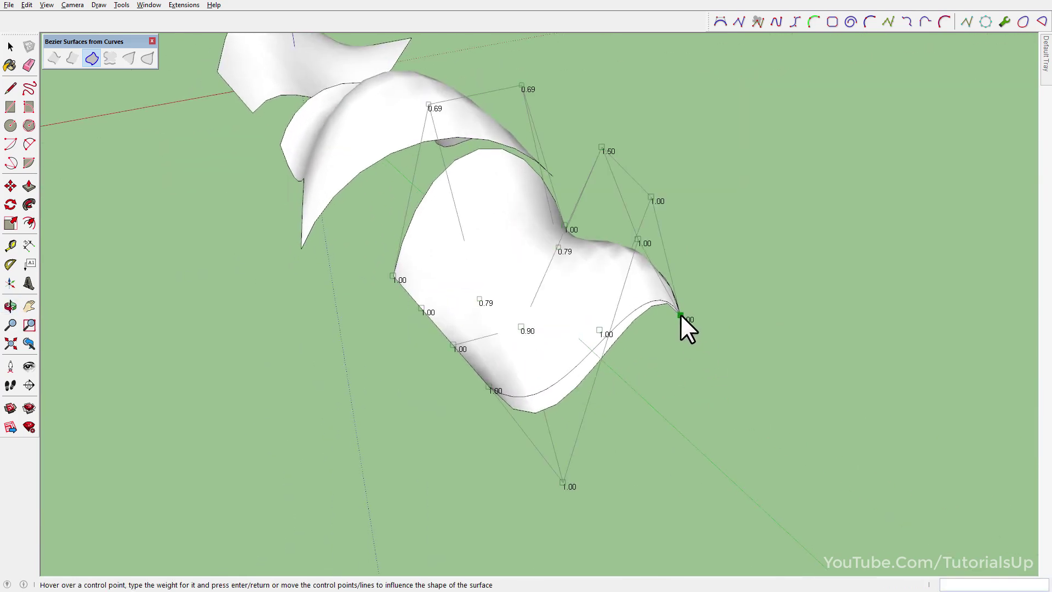
key("space")
mouse_move(821, 380)
middle_mouse_down()
mouse_move(649, 279)
mouse_move(430, 106)
mouse_move(841, 277)
mouse_move(617, 328)
middle_mouse_up()
- Move the boundary curves beside the third surface further along the green axis
left_click(616, 327)
scroll(616, 328, "down", 2)
key("m")
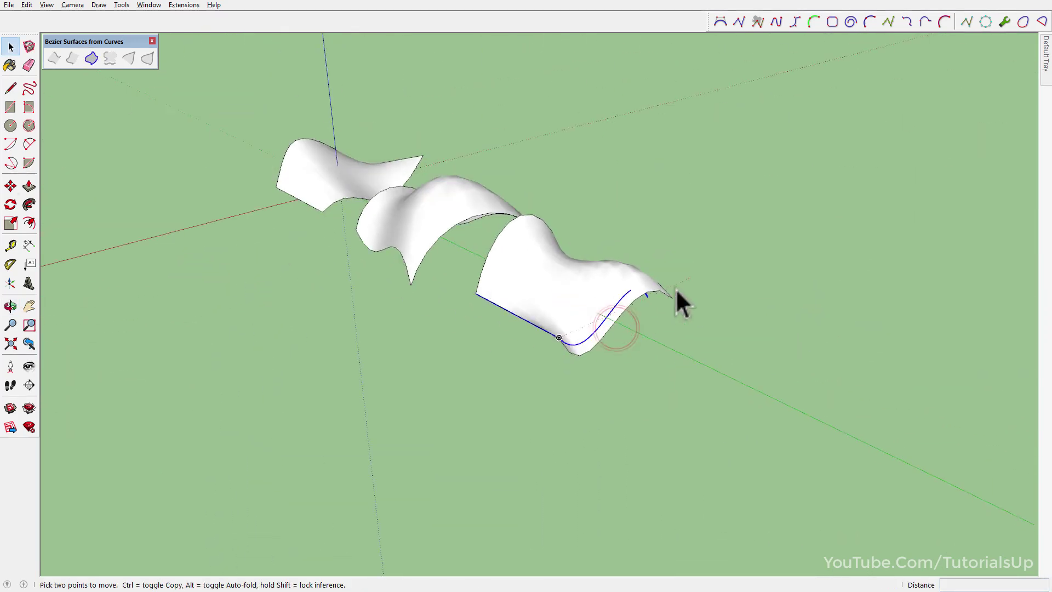
left_click(669, 199)
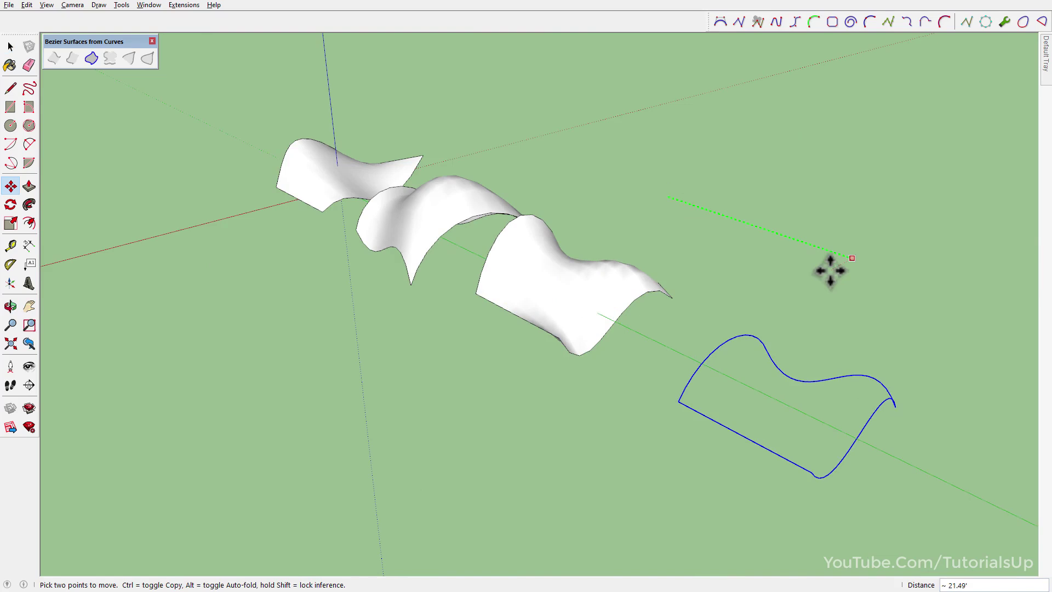
left_click(810, 263)
scroll(603, 219, "down", 2)
key("space")
- Move the three existing surfaces further along to clear space
left_click_drag(405, 140, 658, 369)
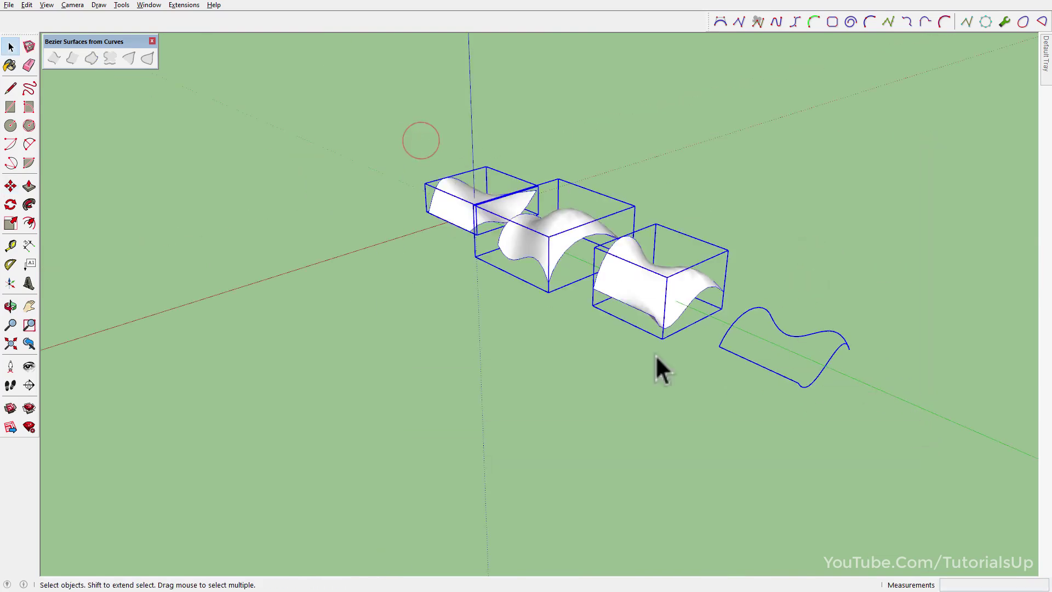
key("m")
left_click(531, 319)
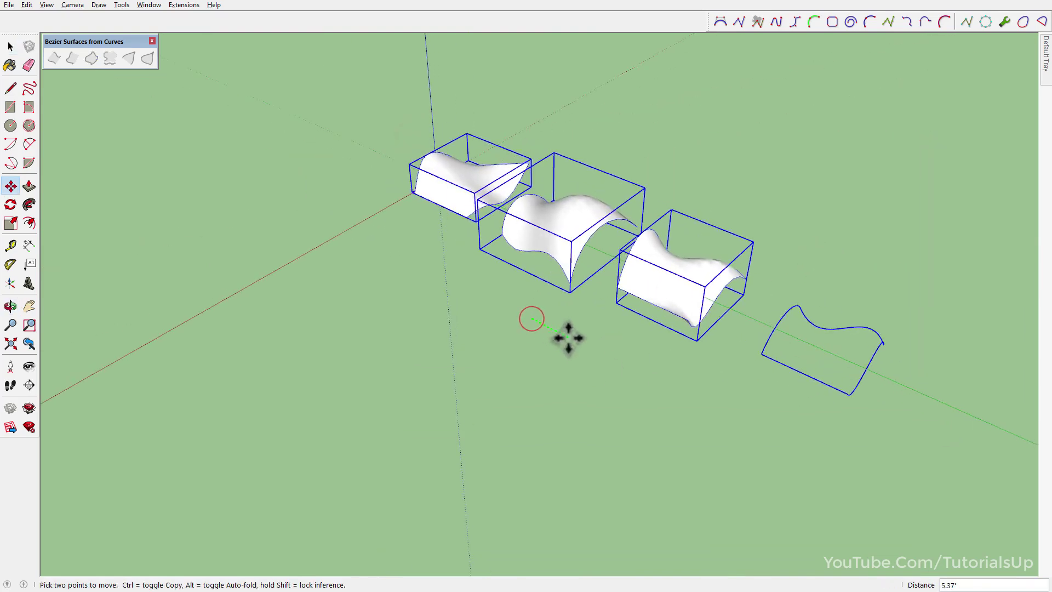
left_click(712, 393)
- Draw a near-circular ground arc centred on the origin, starting on the red axis
key("space")
left_click(675, 428)
scroll(675, 429, "up", 3)
key("h")
left_click_drag(426, 238, 550, 355)
scroll(569, 287, "up", 3)
scroll(585, 282, "up", 3)
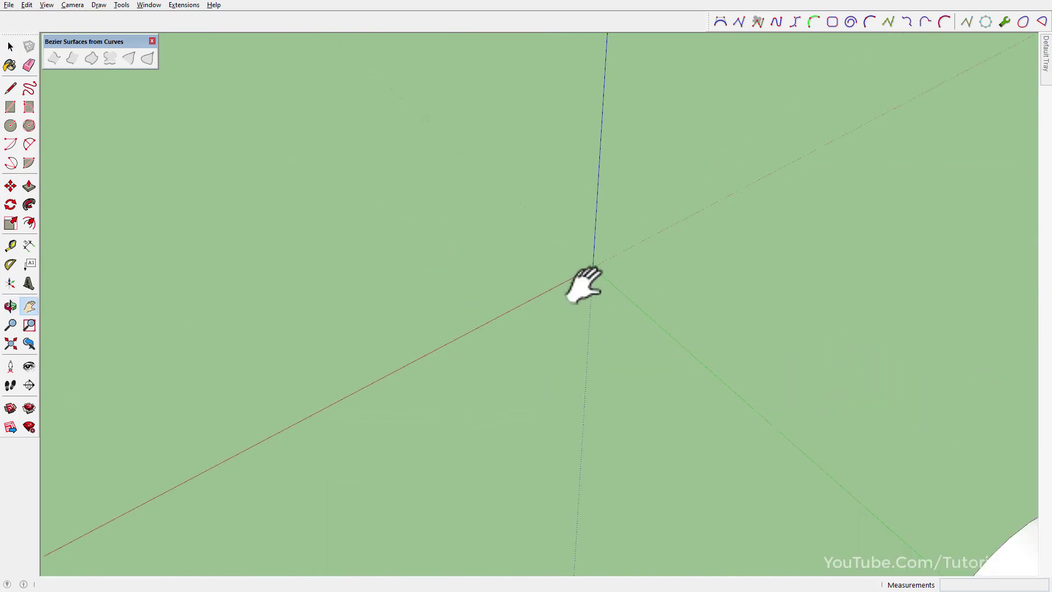
left_click(10, 143)
left_click(570, 275)
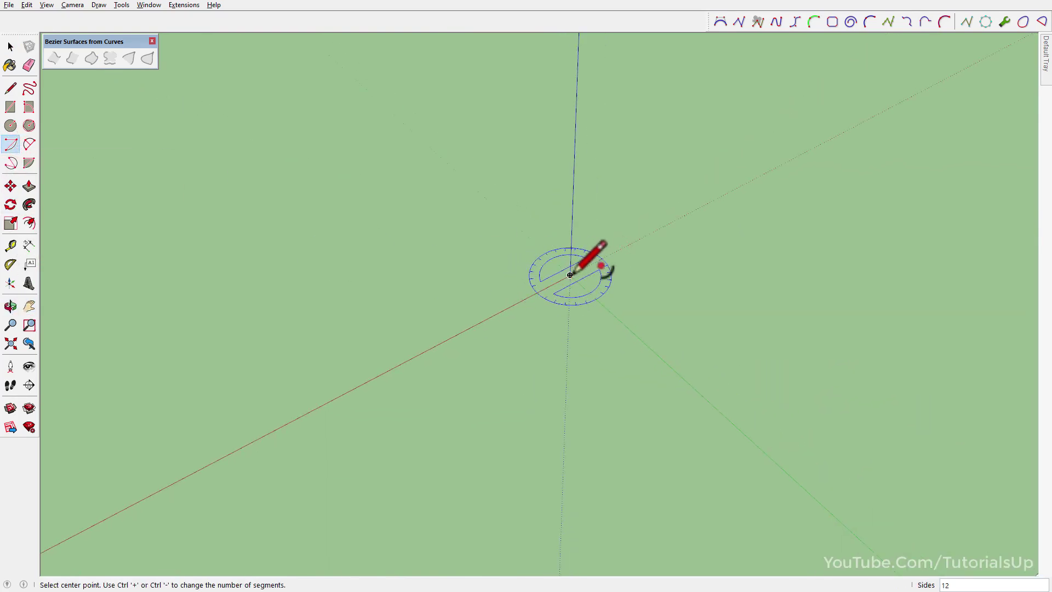
left_click(386, 371)
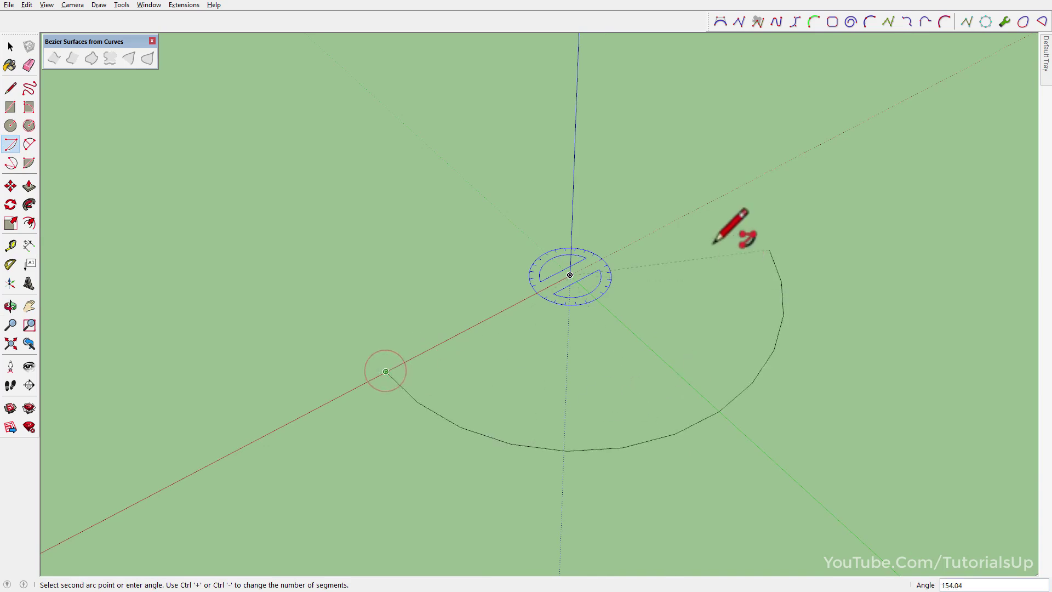
left_click(667, 180)
mouse_move(681, 176)
middle_mouse_down()
mouse_move(775, 322)
mouse_move(726, 313)
middle_mouse_up()
key("space")
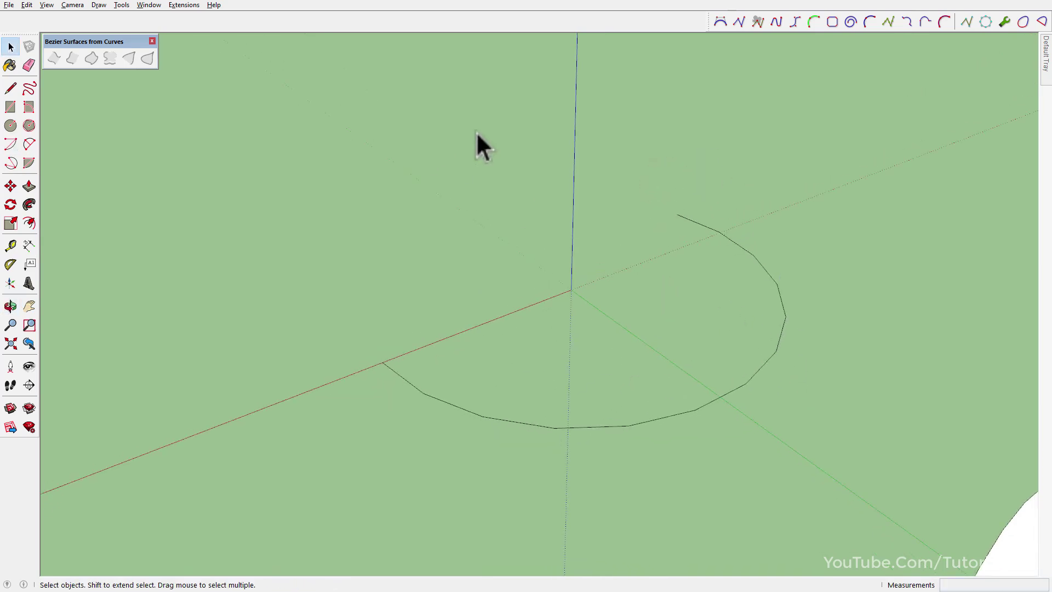
- Draw an S-shaped Classic Bezier profile rising from the red axis, then select it with the arc
left_click(720, 22)
left_click(435, 341)
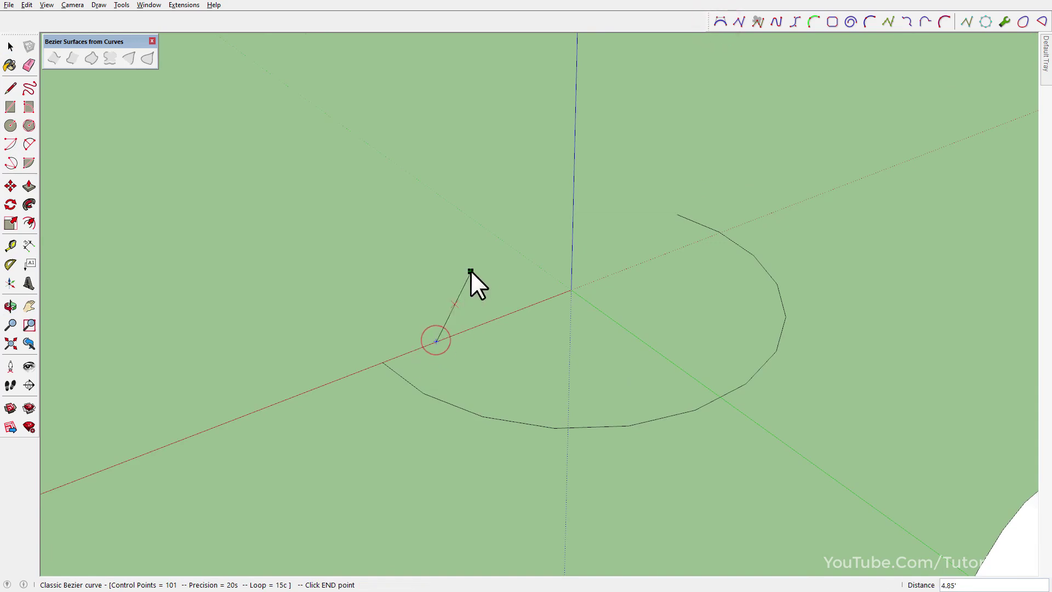
left_click(540, 209)
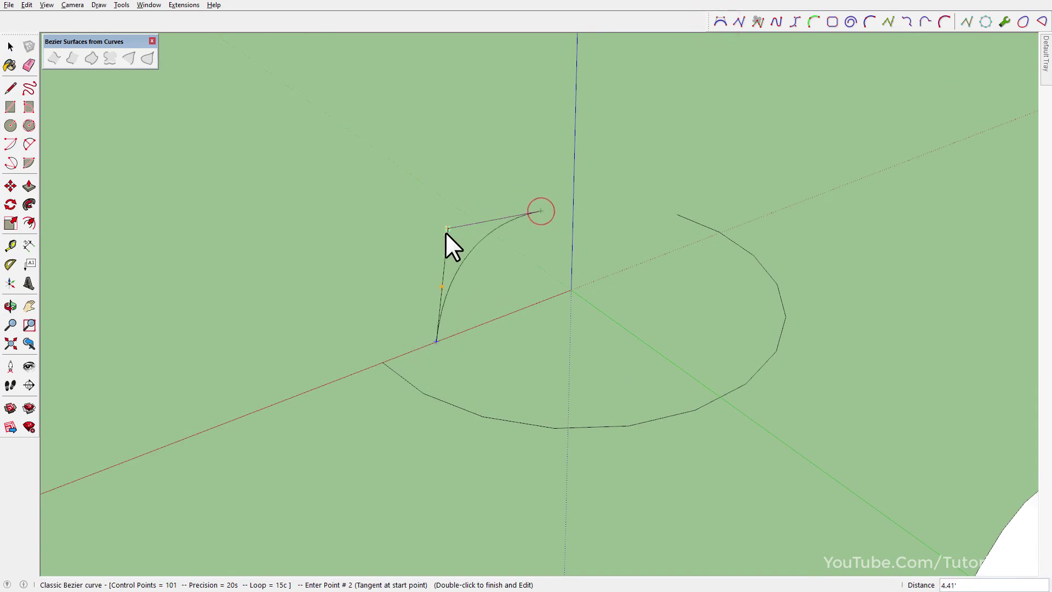
left_click(443, 241)
left_click(533, 282)
middle_click_drag(533, 282, 301, 465)
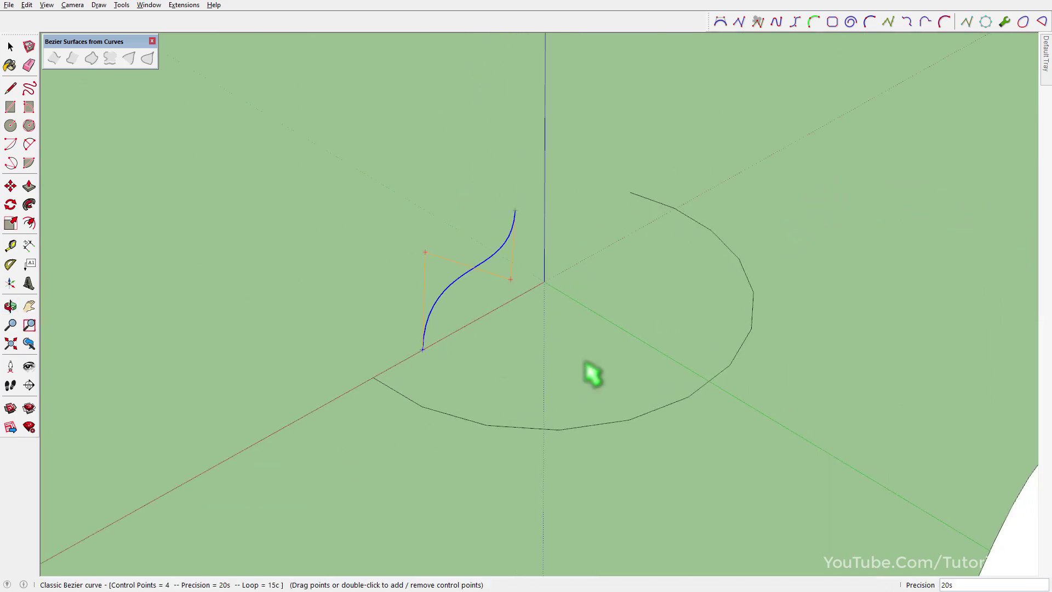
key("space")
left_click(643, 421, "shift")
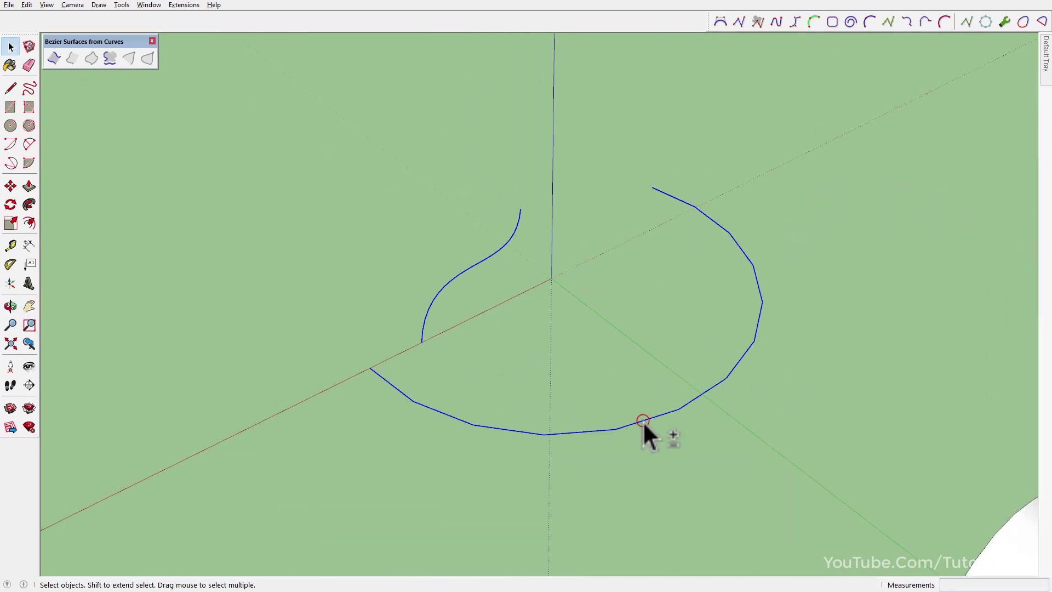
- Build a swung Bezier surface from the arc and profile, pulling its upper-right control point outward
left_click(109, 57)
mouse_move(103, 77)
middle_mouse_down()
mouse_move(524, 236)
mouse_move(511, 272)
mouse_move(682, 259)
mouse_move(413, 250)
mouse_move(388, 290)
mouse_move(771, 163)
middle_mouse_up()
scroll(358, 311, "down", 2)
scroll(358, 311, "up", 2)
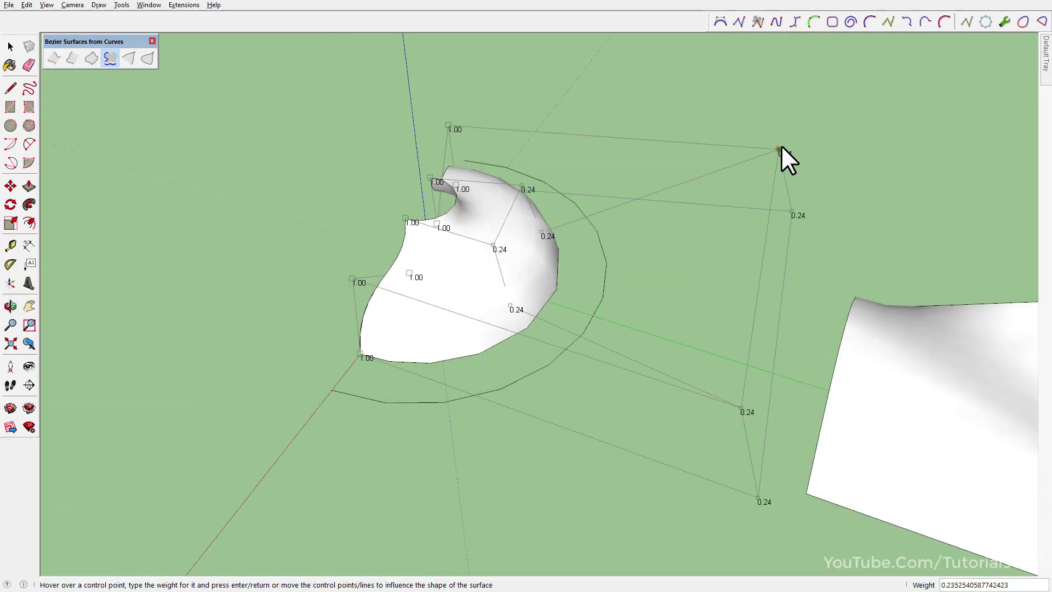
left_click_drag(781, 151, 839, 132)
key("space")
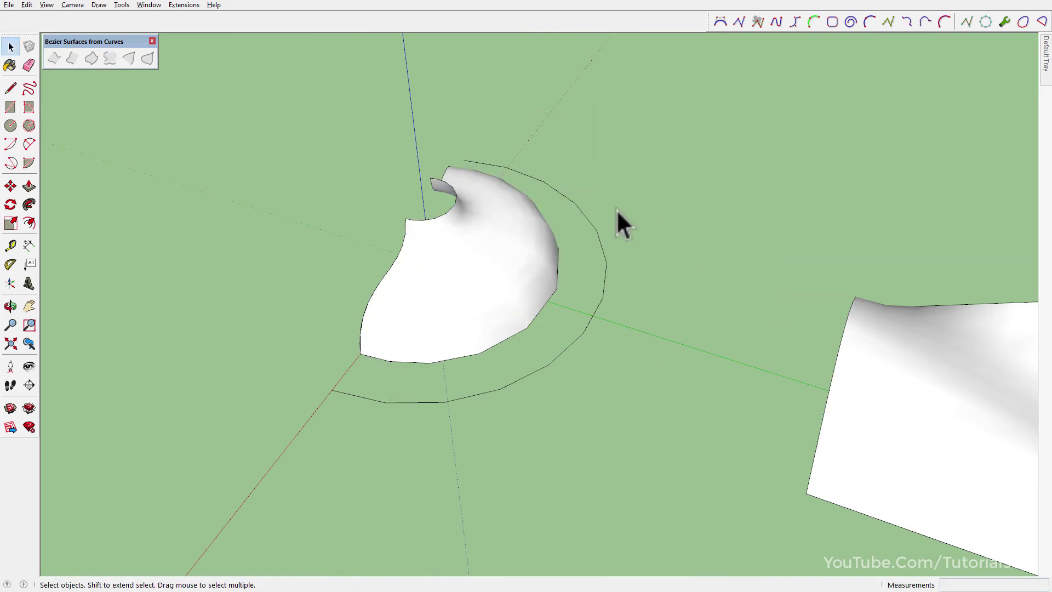
- Reopen the surface group from its context menu for weight editing
middle_click_drag(616, 209, 452, 226)
scroll(452, 226, "up", 3)
right_click(501, 232)
left_click(559, 486)
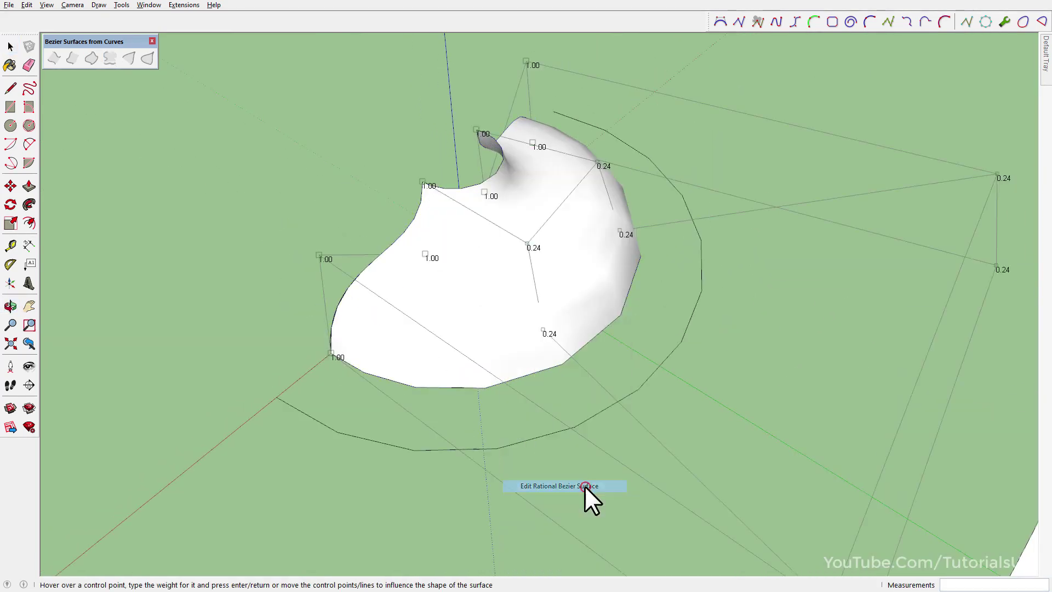
scroll(406, 347, "down", 2)
scroll(370, 320, "up", 2)
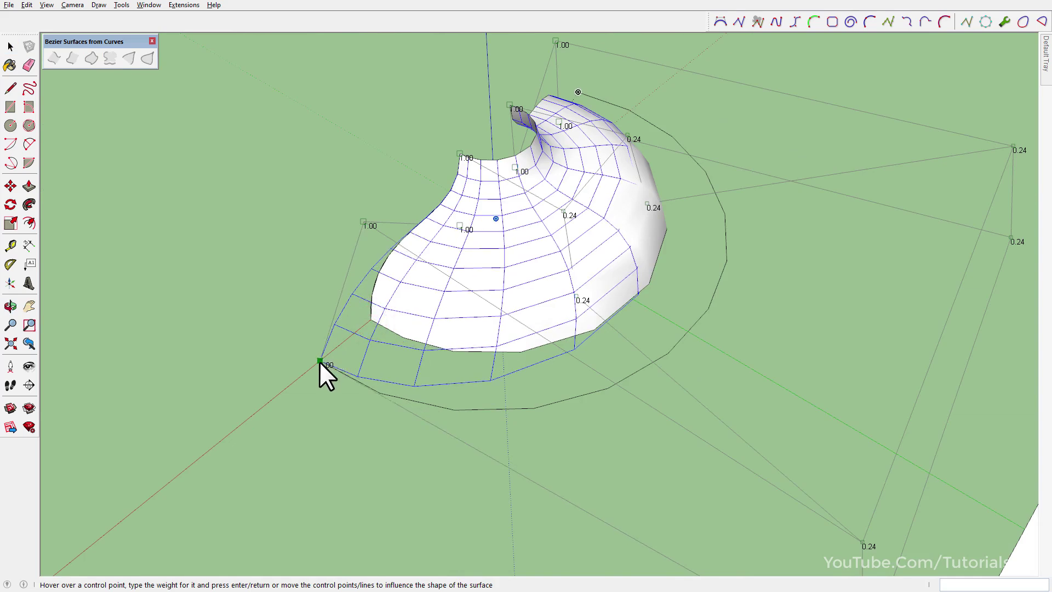
- Use Edit Rational Bezier Surface to set two outer control-point weights to 2
key("o")
left_click_drag(319, 360, 548, 262)
key("space")
right_click(521, 159)
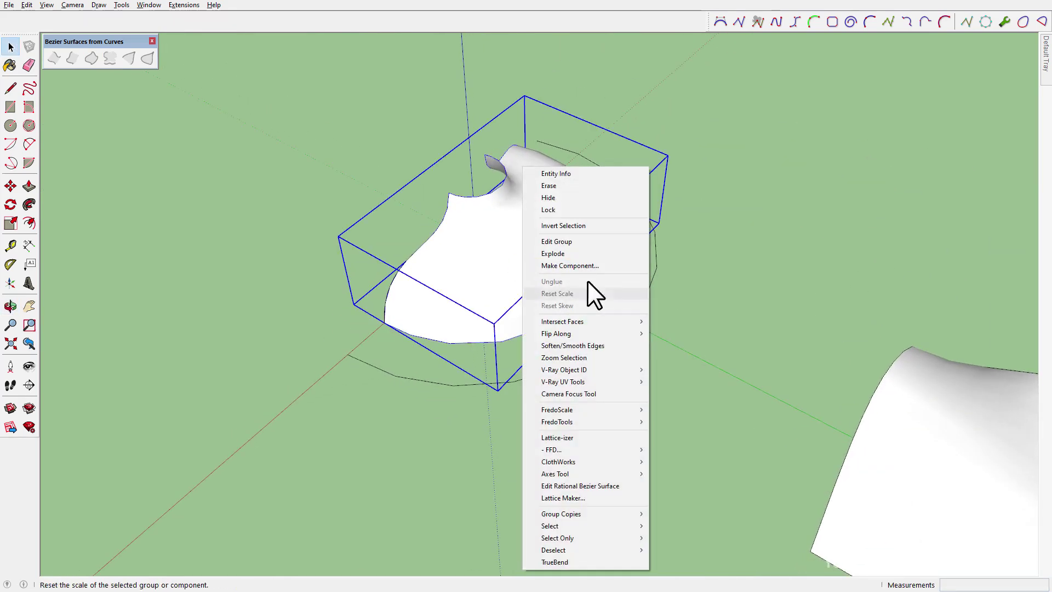
left_click(608, 486)
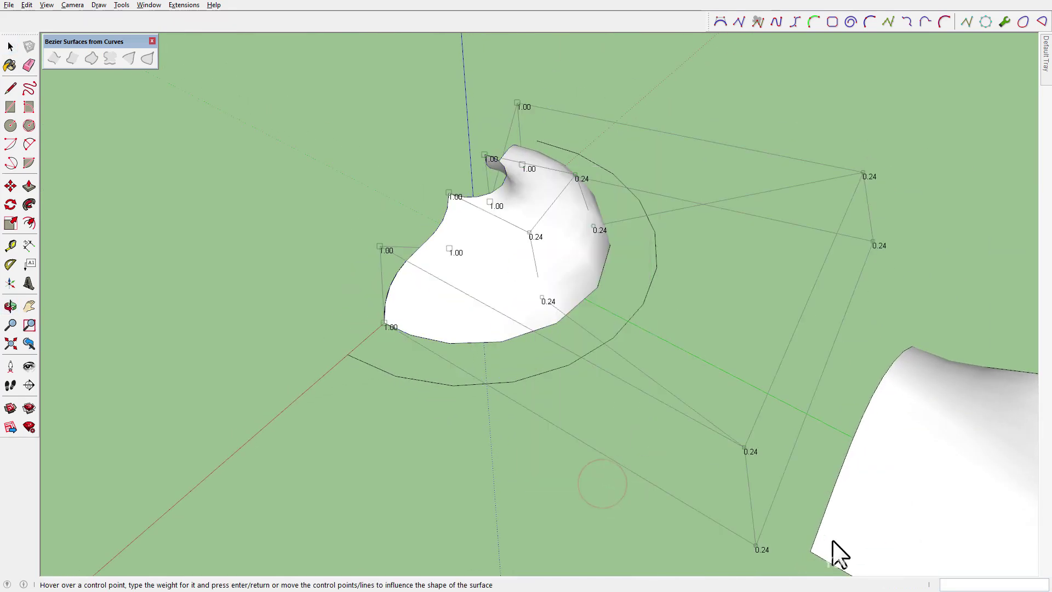
middle_click_drag(834, 553, 822, 300)
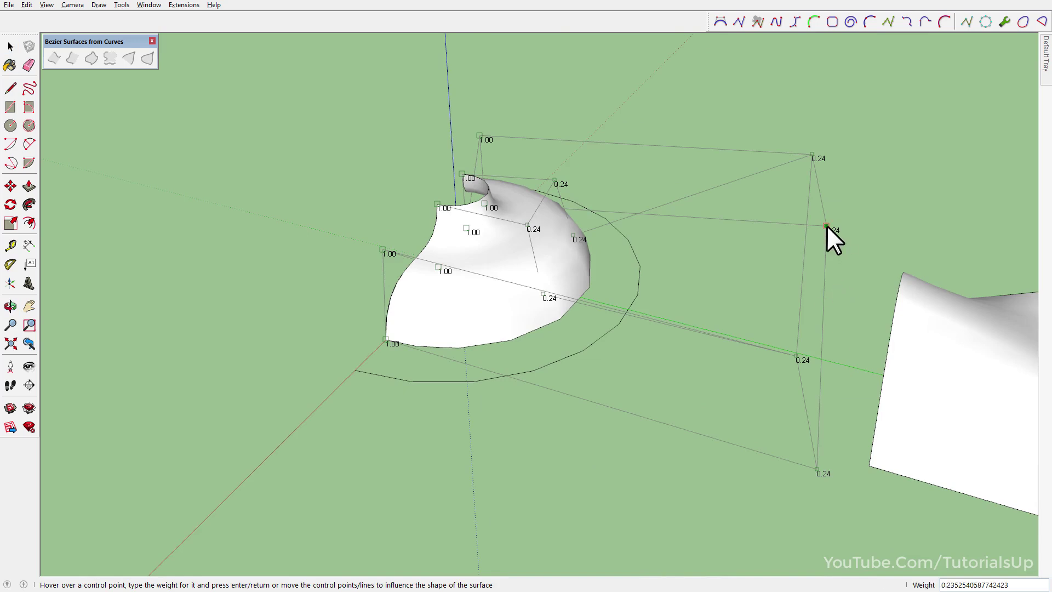
type("2")
key("Return")
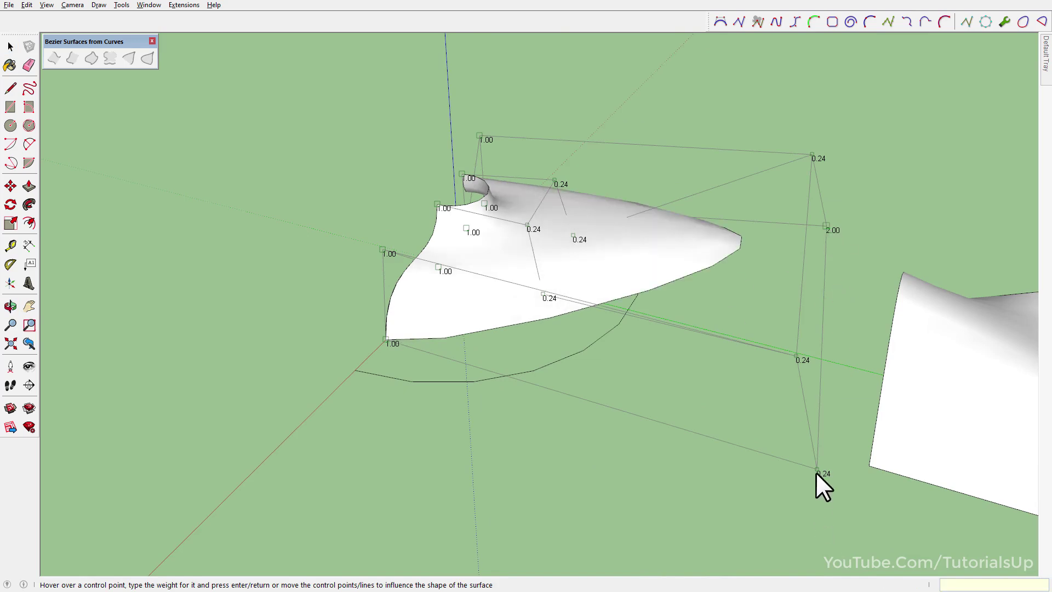
type("2")
key("Return")
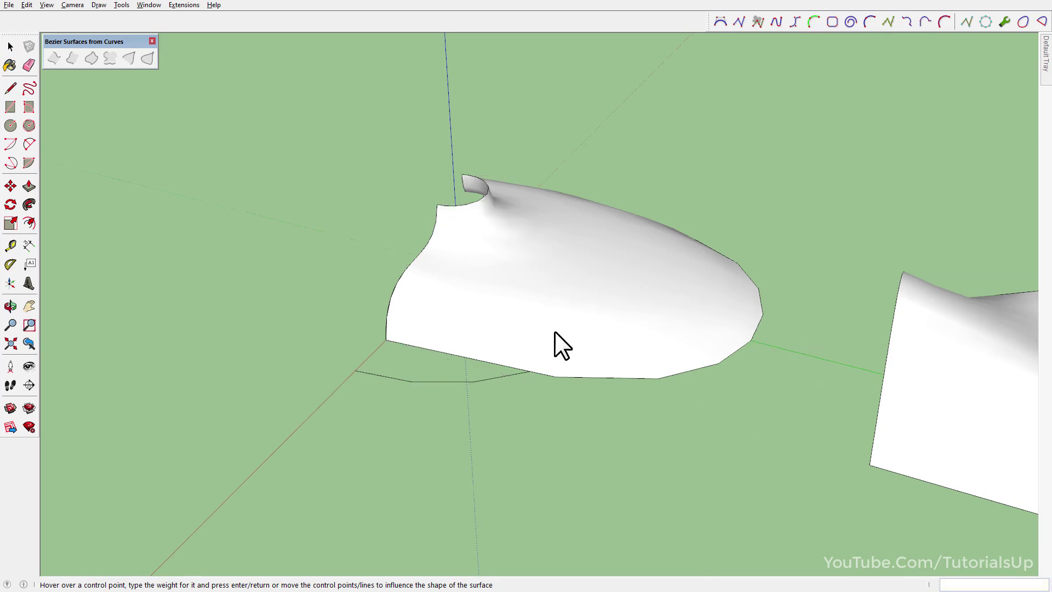
mouse_move(555, 331)
middle_mouse_down()
mouse_move(857, 236)
mouse_move(573, 336)
mouse_move(403, 362)
middle_mouse_up()
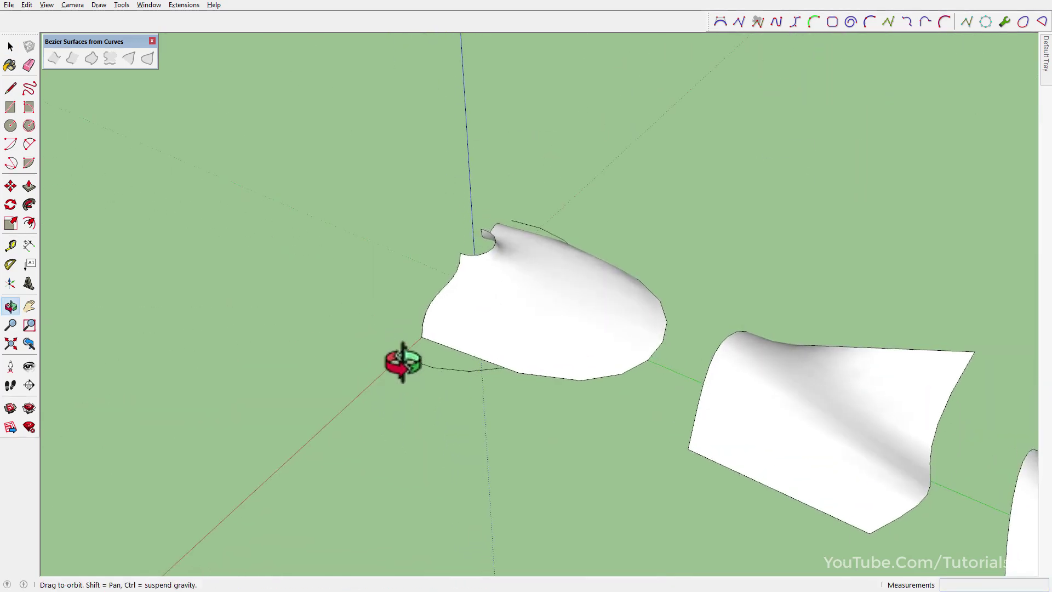
- Delete the fifth outline's left arc and bottom edge
scroll(438, 370, "down", 3)
scroll(466, 381, "down", 3)
middle_click_drag(762, 518, 549, 413, "shift")
scroll(567, 387, "up", 4)
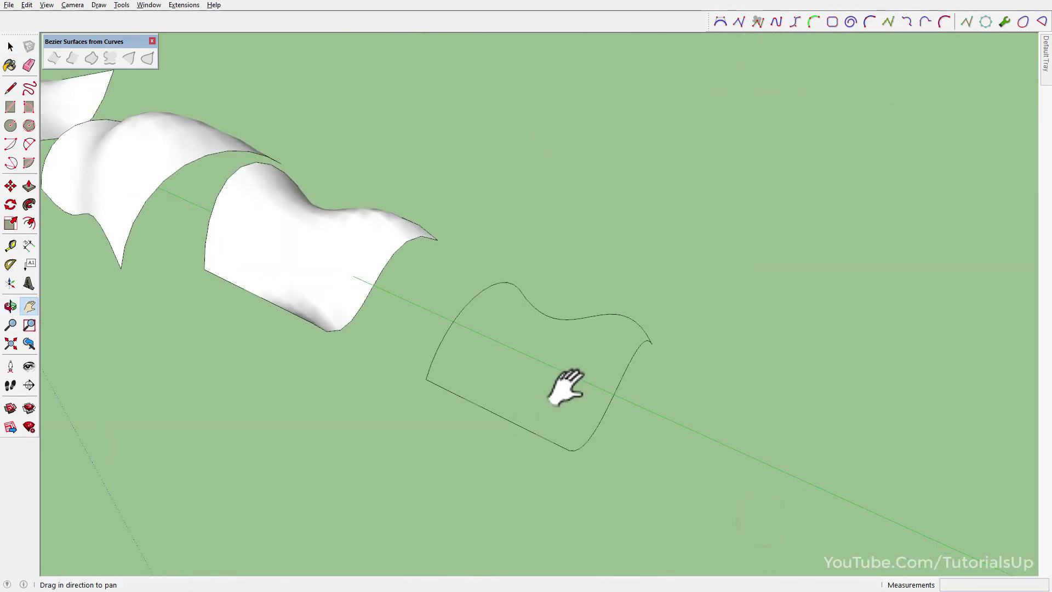
key("o")
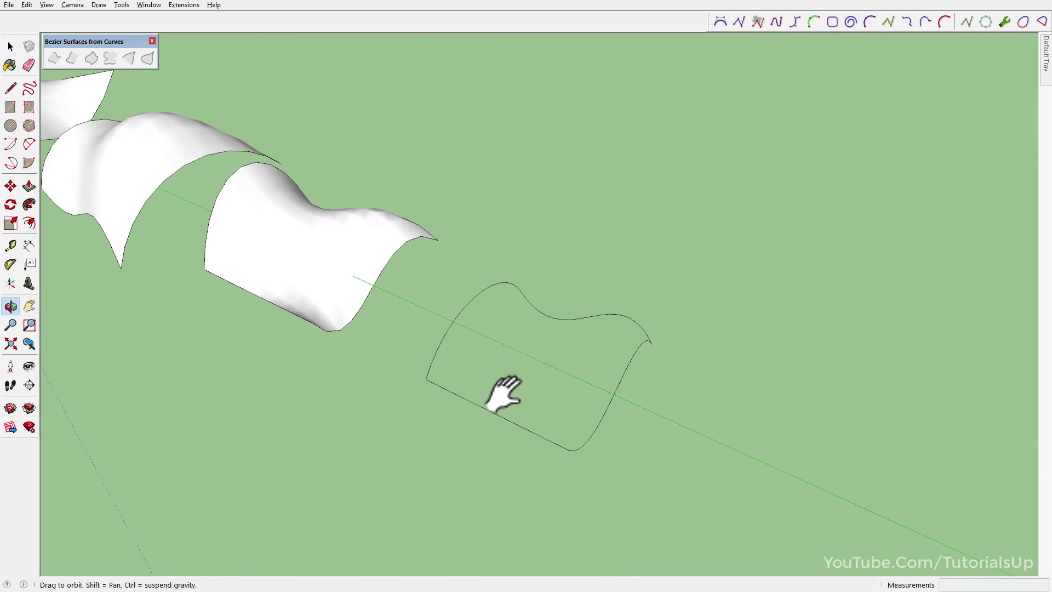
middle_click_drag(504, 392, 564, 422)
key("space")
left_click_drag(508, 454, 430, 365)
mouse_move(430, 365)
middle_mouse_down()
mouse_move(554, 352)
mouse_move(419, 338)
middle_mouse_up()
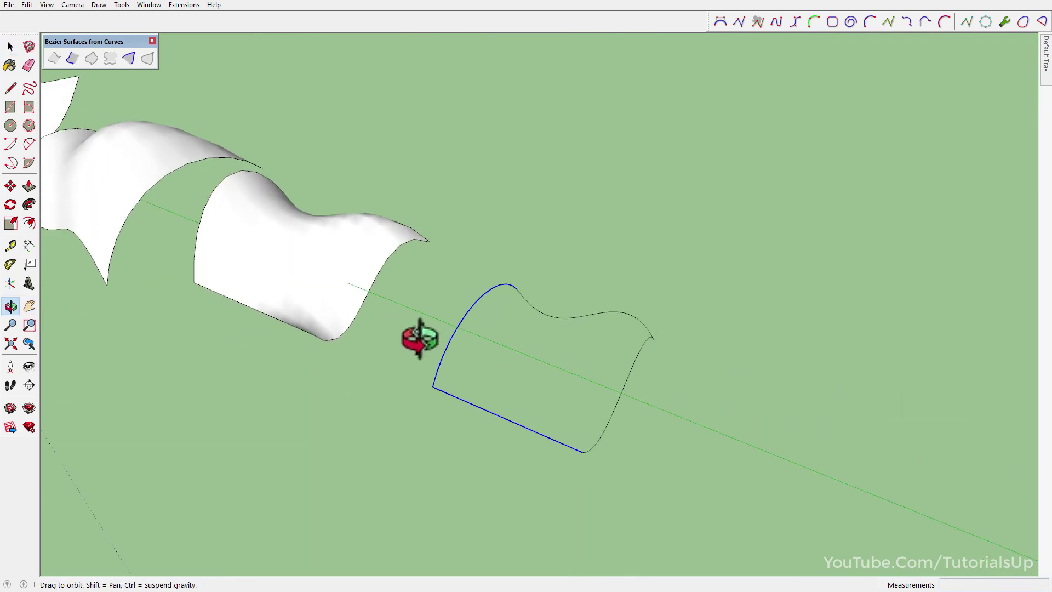
key("Delete")
- Build a two-curve Bezier surface from the two remaining curves
mouse_move(649, 389)
middle_mouse_down()
mouse_move(874, 287)
mouse_move(641, 293)
mouse_move(689, 395)
middle_mouse_up()
left_click_drag(689, 395, 627, 282)
middle_click_drag(628, 282, 465, 389)
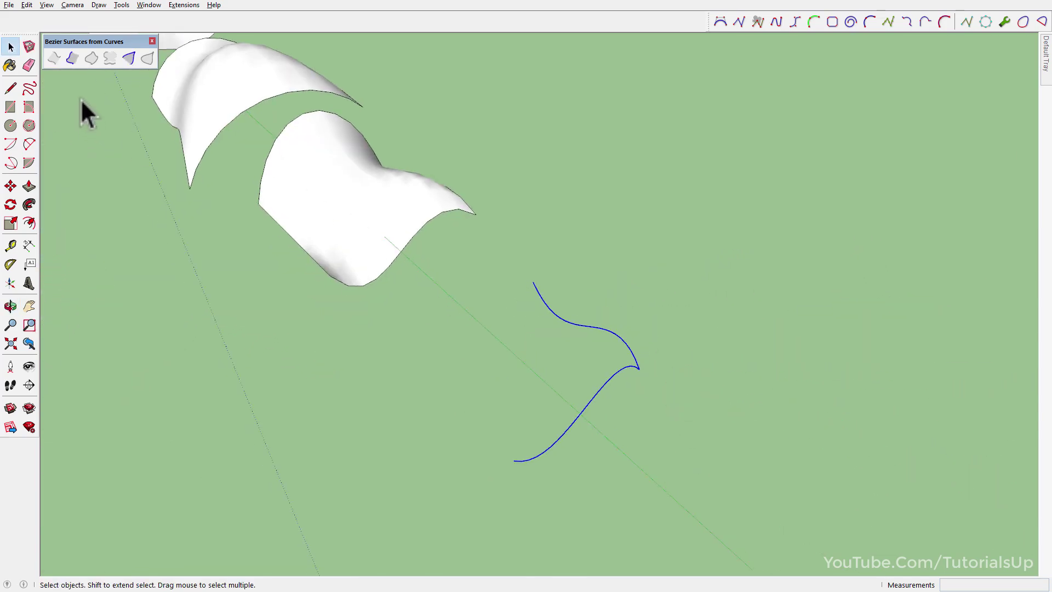
left_click(130, 58)
mouse_move(578, 363)
middle_mouse_down()
mouse_move(657, 364)
mouse_move(529, 407)
mouse_move(517, 371)
mouse_move(576, 380)
middle_mouse_up()
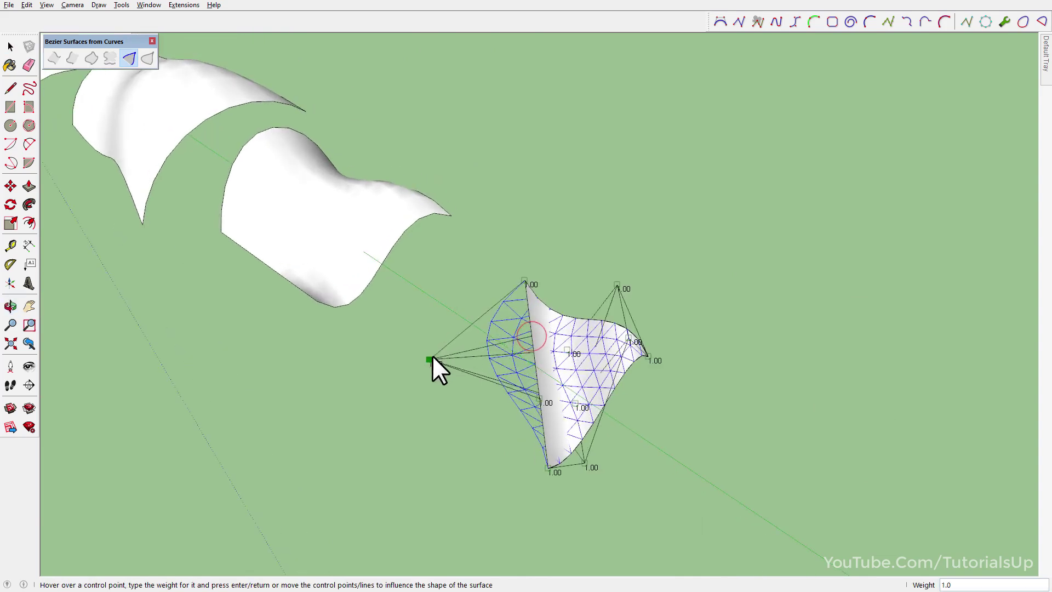
- Drag control points left, down and up to twist the surface into a swooping shape
left_click_drag(433, 358, 406, 363)
left_click_drag(538, 399, 432, 443)
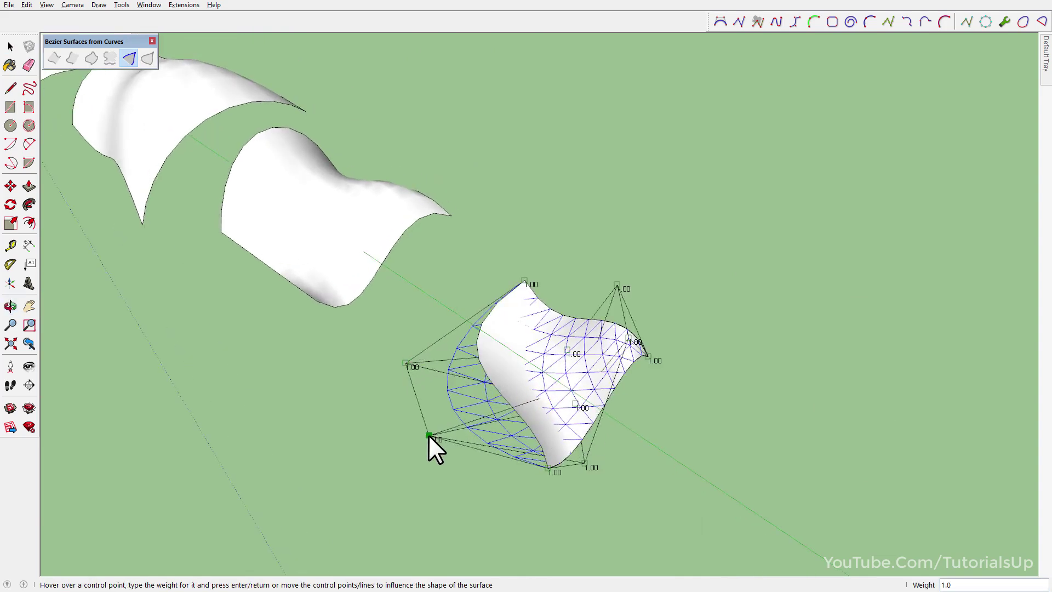
mouse_move(431, 443)
middle_mouse_down()
mouse_move(607, 228)
mouse_move(398, 104)
mouse_move(508, 333)
mouse_move(860, 228)
middle_mouse_up()
left_click_drag(736, 337, 734, 404)
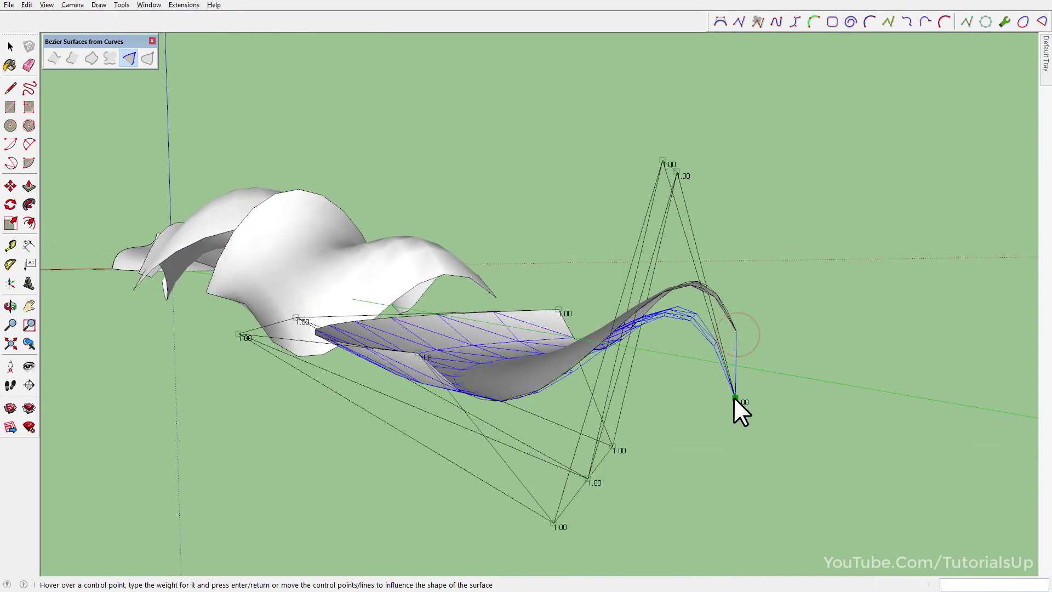
mouse_move(735, 404)
middle_mouse_down()
mouse_move(378, 307)
mouse_move(619, 343)
middle_mouse_up()
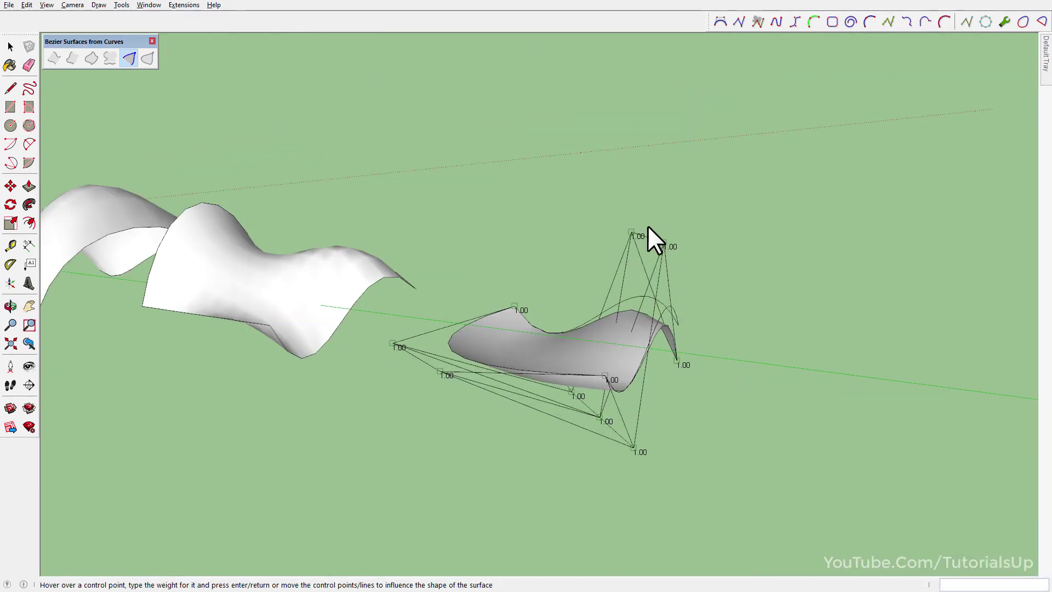
left_click_drag(646, 237, 660, 192)
mouse_move(635, 247)
middle_mouse_down()
mouse_move(587, 329)
mouse_move(507, 376)
middle_mouse_up()
key("space")
mouse_move(413, 369)
middle_mouse_down()
mouse_move(583, 365)
mouse_move(477, 359)
middle_mouse_up()
- Copy the fifth surface's edge curve to the lower right
left_click(607, 362)
key("m")
left_click(569, 319)
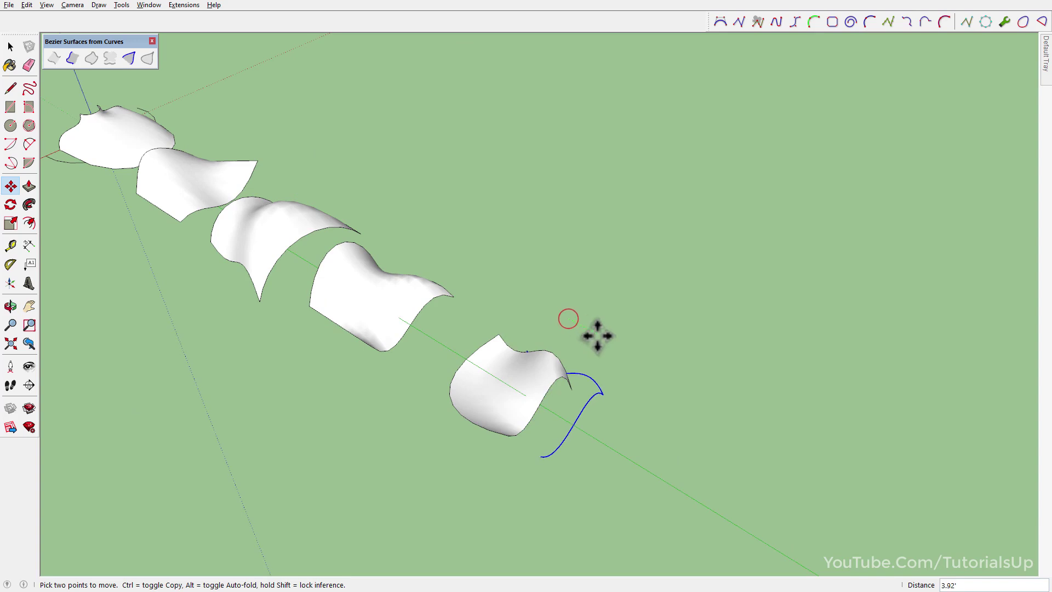
left_click(705, 399)
middle_click_drag(704, 399, 646, 387, "shift")
scroll(645, 388, "up", 3)
- Close the copied curve into an outline with a 2-point arc between its ends
key("a")
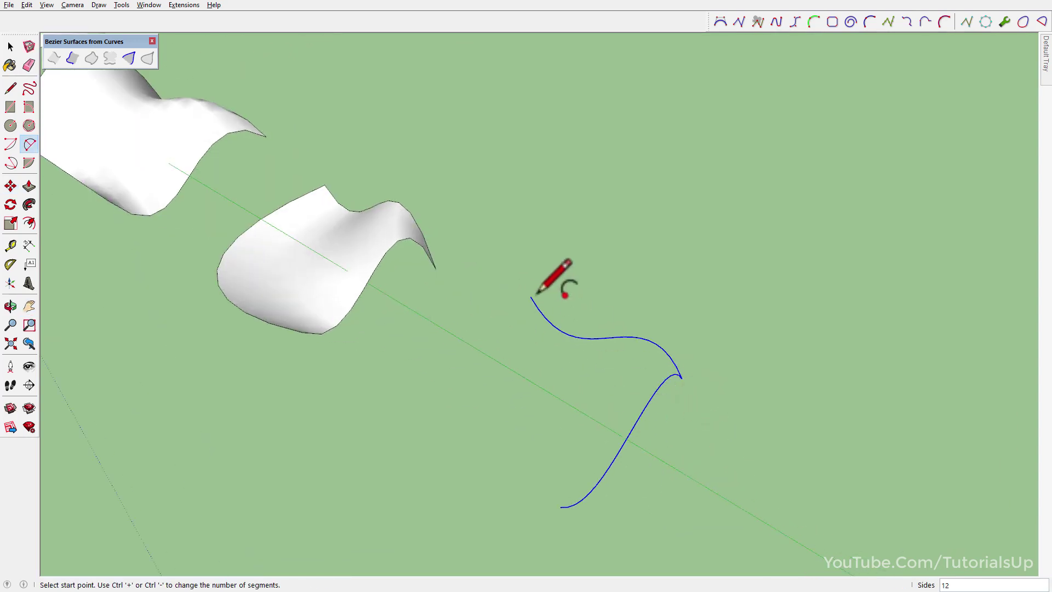
left_click(531, 298)
left_click(560, 507)
middle_click_drag(560, 507, 606, 360)
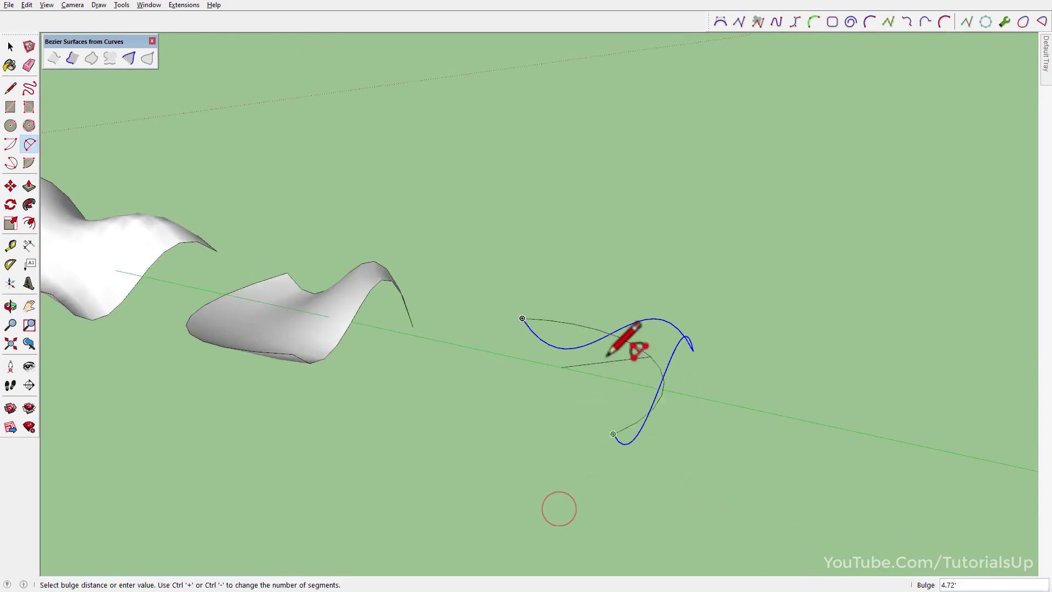
left_click(566, 418)
middle_click_drag(566, 417, 535, 516)
key("space")
- Build a Bezier surface from the closed arc-and-curve outline
left_click_drag(751, 491, 554, 335)
mouse_move(554, 334)
middle_mouse_down()
mouse_move(606, 383)
mouse_move(272, 324)
mouse_move(582, 331)
middle_mouse_up()
left_click(147, 58)
scroll(590, 374, "up", 3)
scroll(582, 331, "down", 3)
- Lift a bottom control point and pull the upper-left ones outward, then frame all six surfaces
left_click_drag(485, 432, 487, 277)
mouse_move(486, 277)
middle_mouse_down()
mouse_move(242, 335)
mouse_move(583, 351)
mouse_move(472, 269)
middle_mouse_up()
left_click_drag(471, 268, 373, 232)
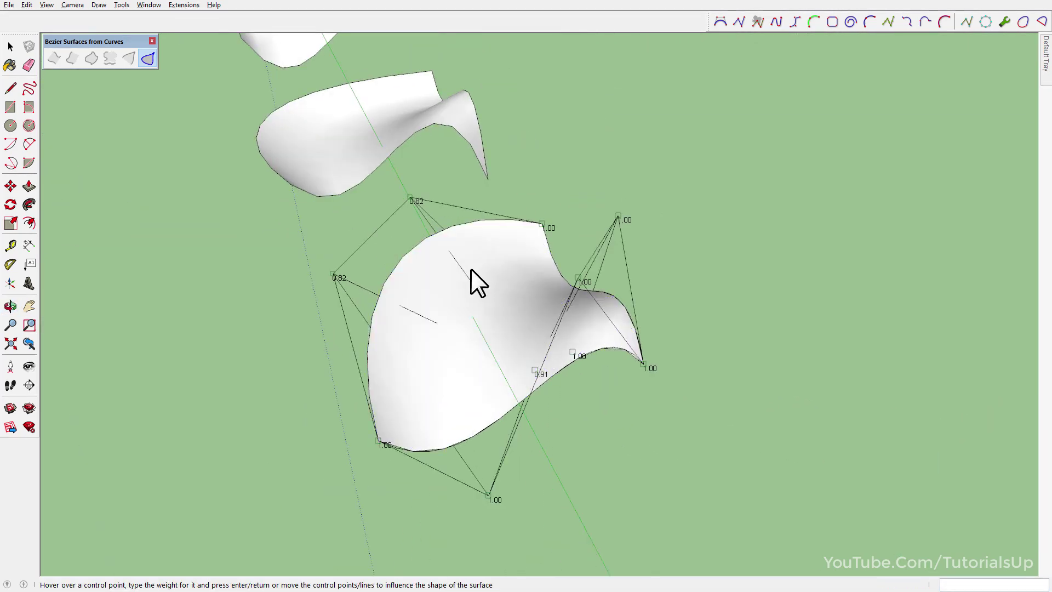
mouse_move(472, 268)
middle_mouse_down()
mouse_move(873, 287)
mouse_move(634, 299)
mouse_move(665, 228)
mouse_move(689, 268)
middle_mouse_up()
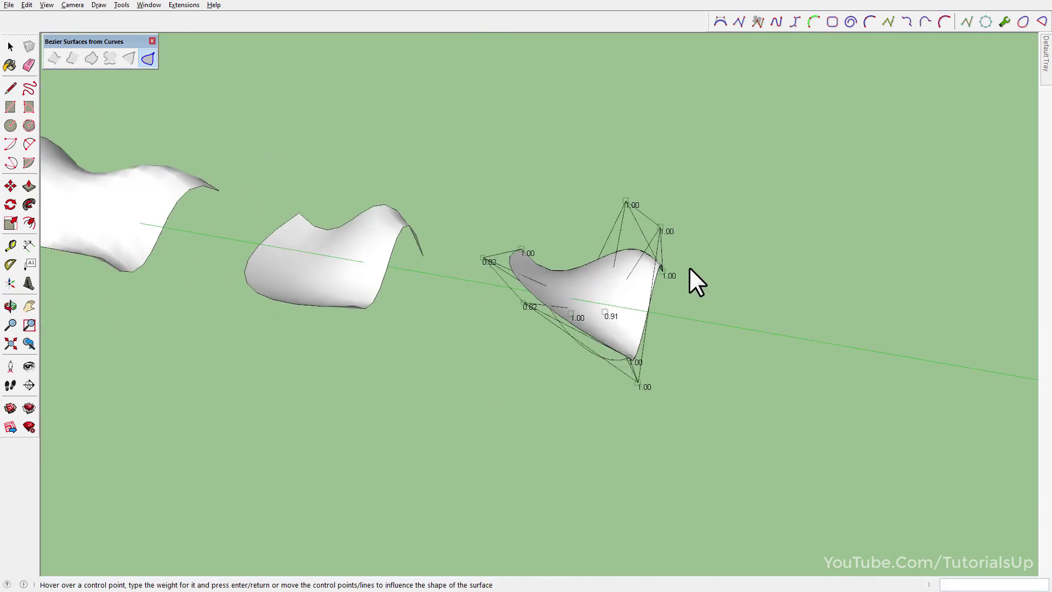
scroll(689, 268, "down", 3)
scroll(896, 390, "down", 3)
mouse_move(701, 336)
middle_mouse_down("shift")
mouse_move(813, 357)
mouse_move(444, 356)
middle_mouse_up("shift")
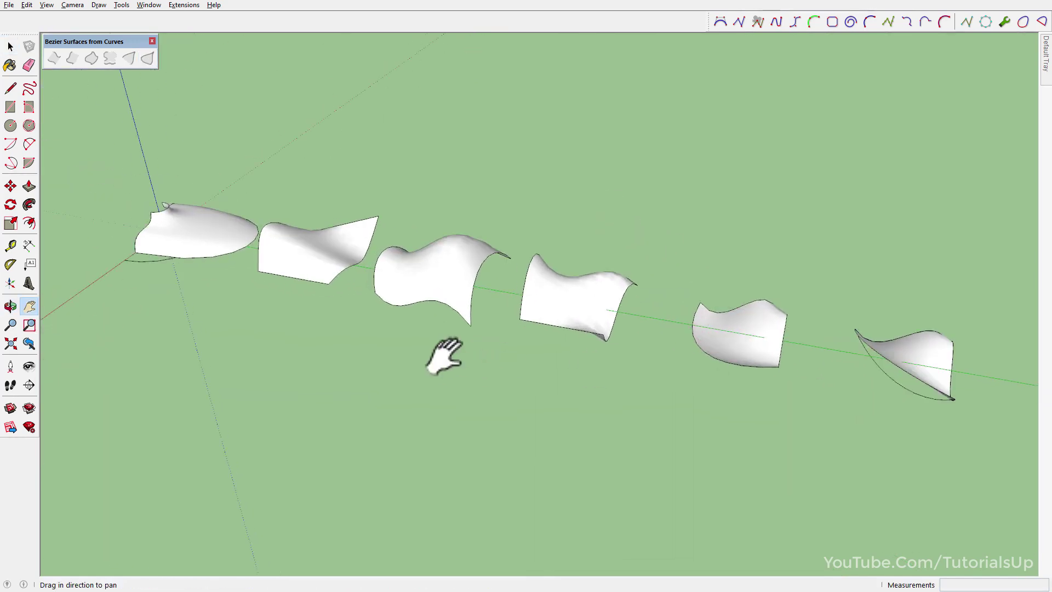